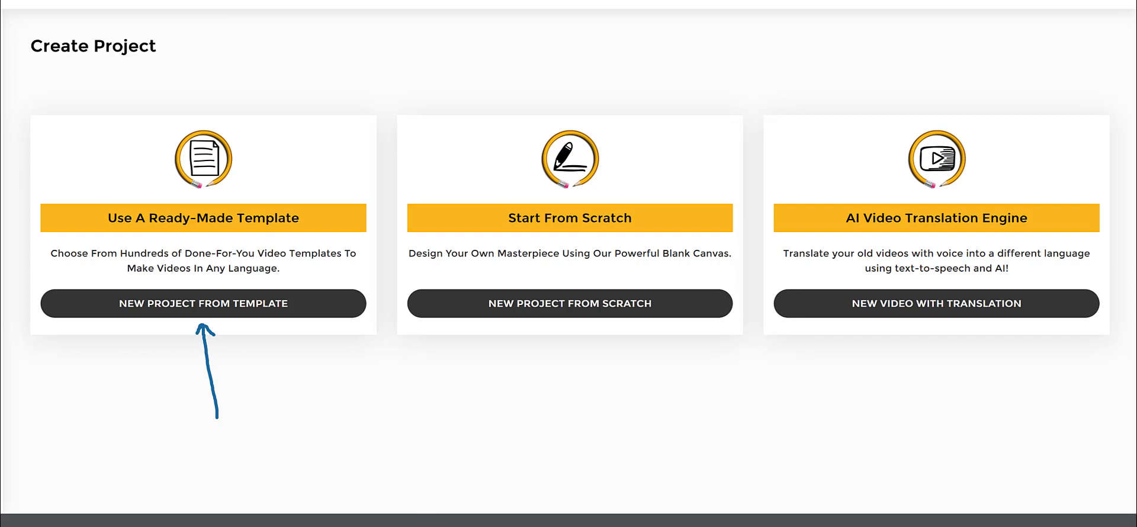
Start a new project from a ready-made template and filter the whiteboard templates to Female
click(241, 309)
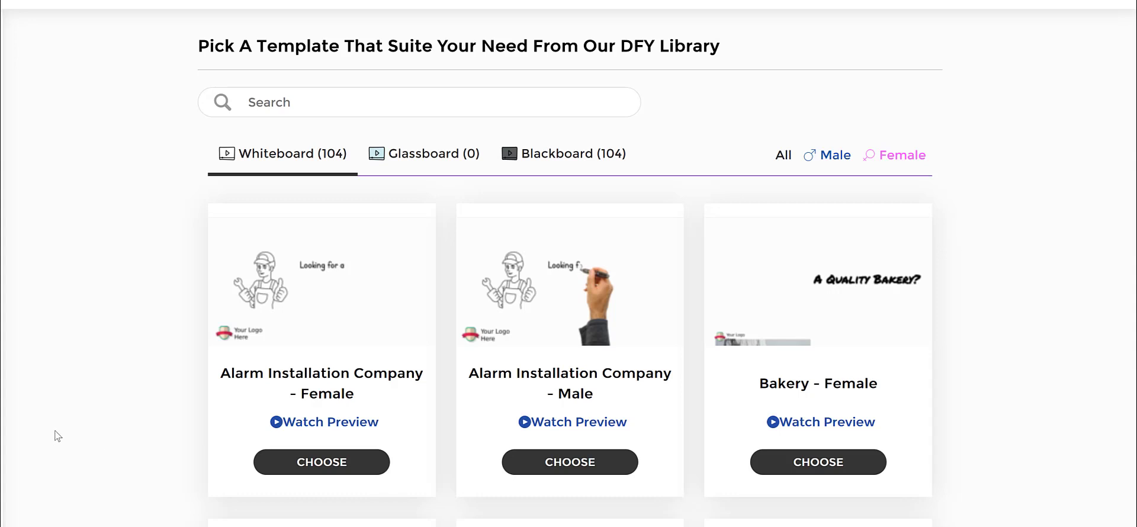
scroll(101, 325, down, 2)
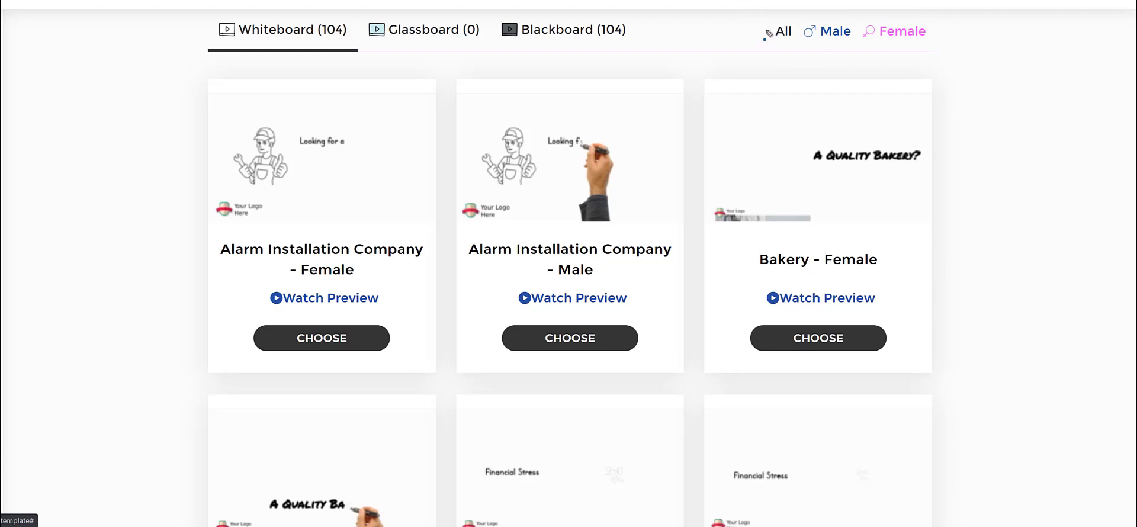
mouse_move(768, 34)
mouse_down()
mouse_move(956, 3)
mouse_move(969, 60)
mouse_move(814, 92)
mouse_move(765, 39)
mouse_up()
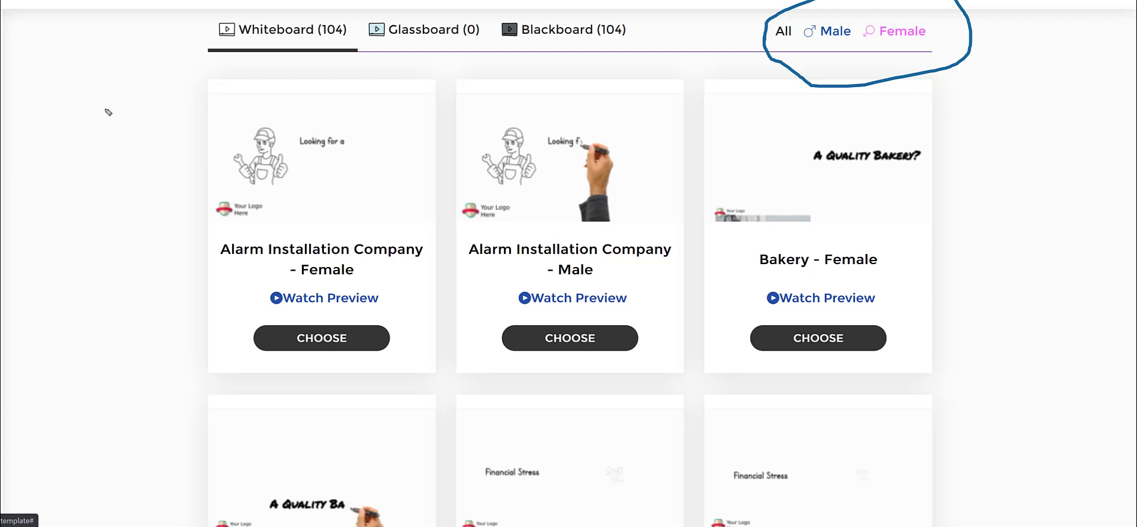
key(Escape)
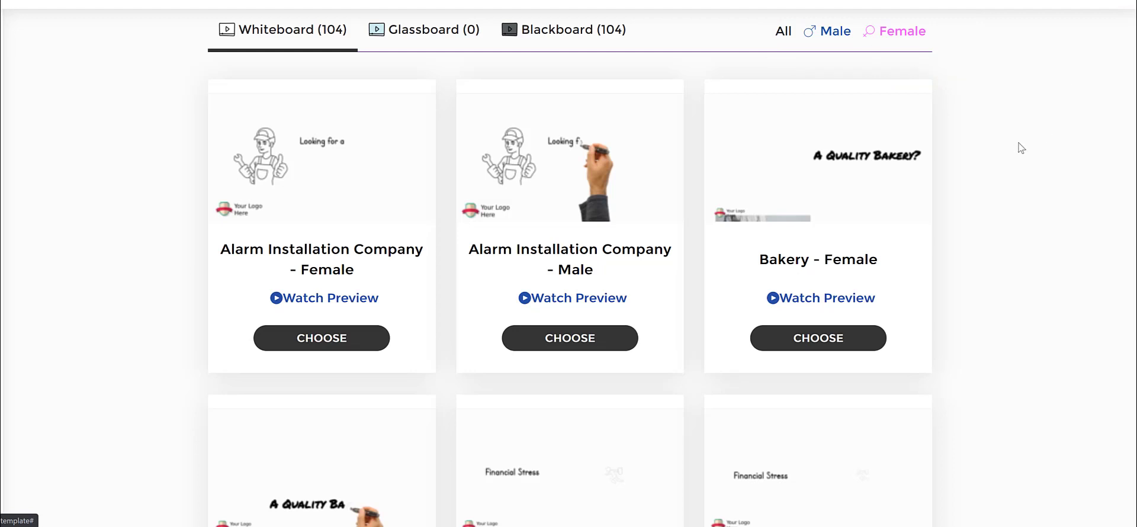
click(870, 37)
Browse the female whiteboard templates and examine their thumbnails, business niches and preview options
scroll(1084, 146, down, 4)
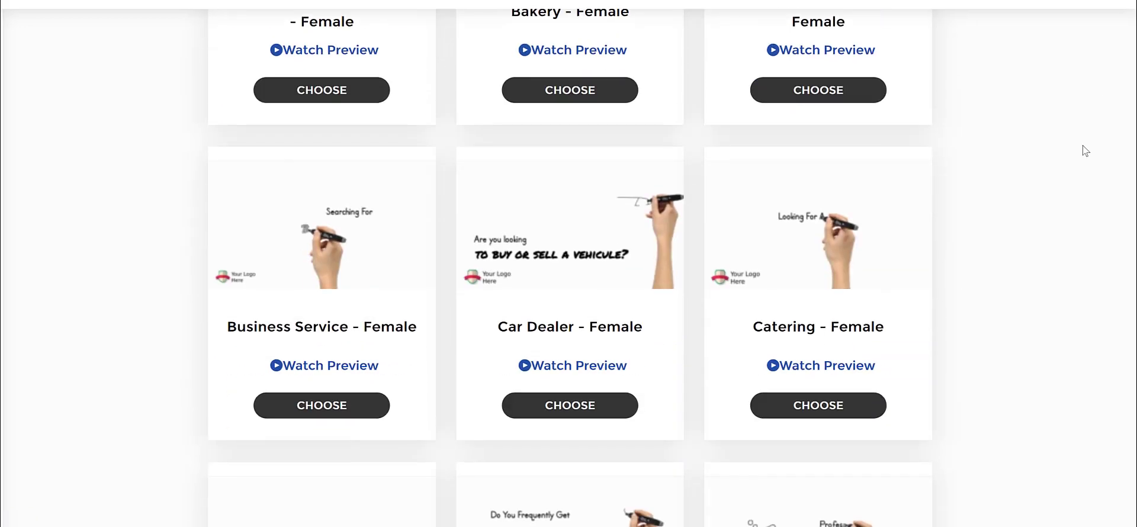
scroll(963, 171, down, 9)
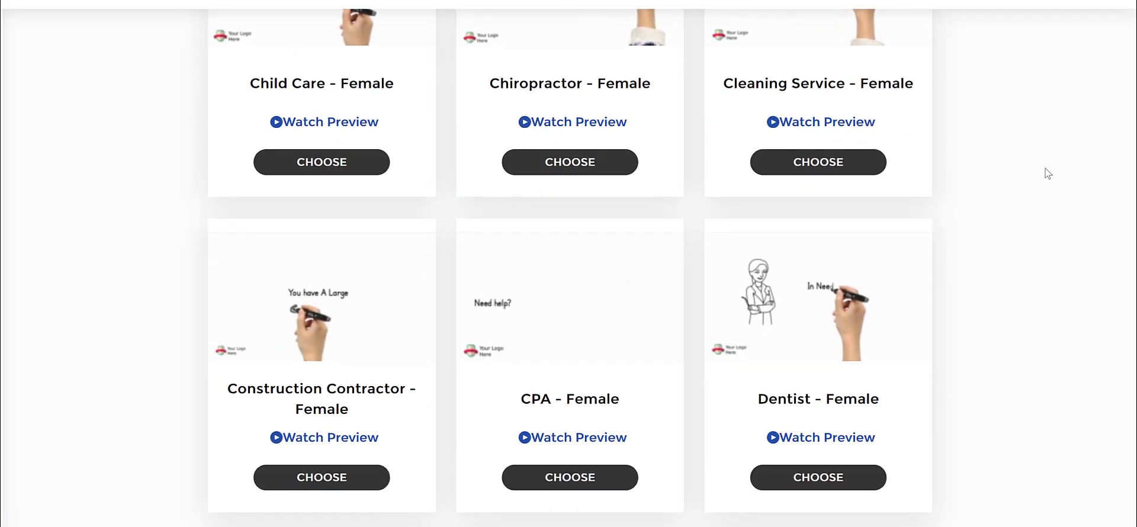
scroll(1047, 173, down, 18)
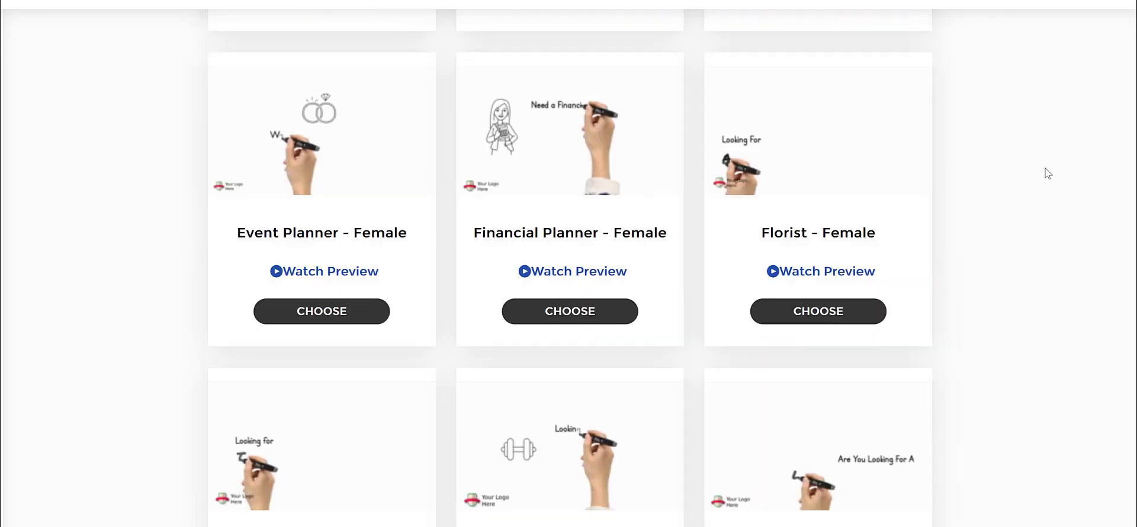
scroll(1047, 173, down, 2)
scroll(1048, 173, up, 15)
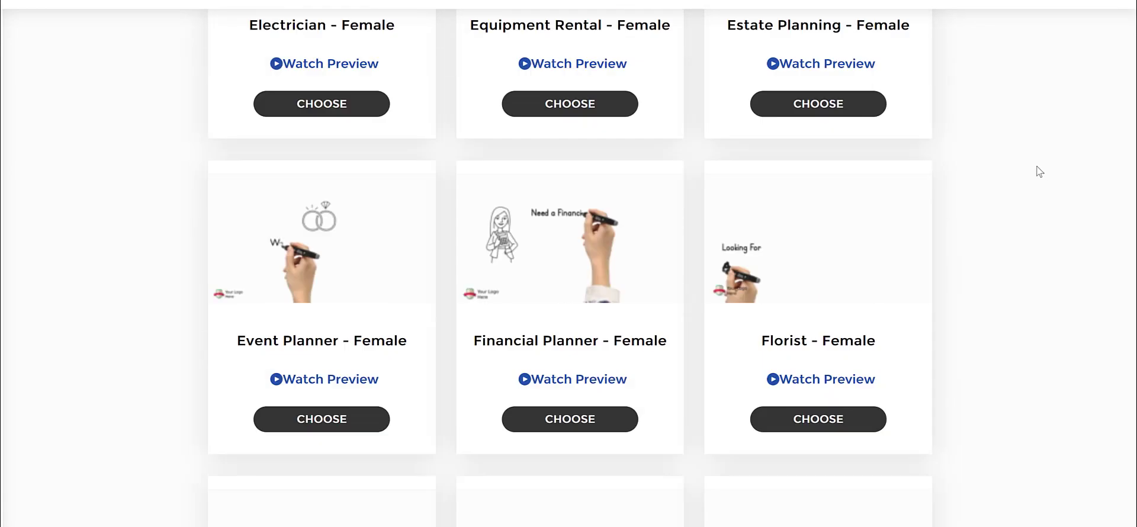
scroll(1039, 172, up, 3)
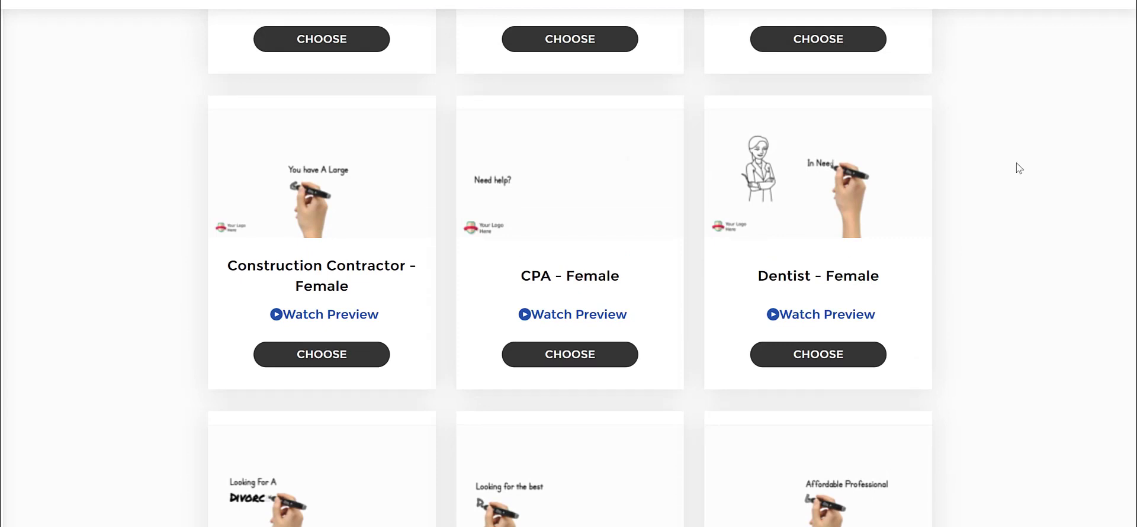
scroll(1016, 168, down, 1)
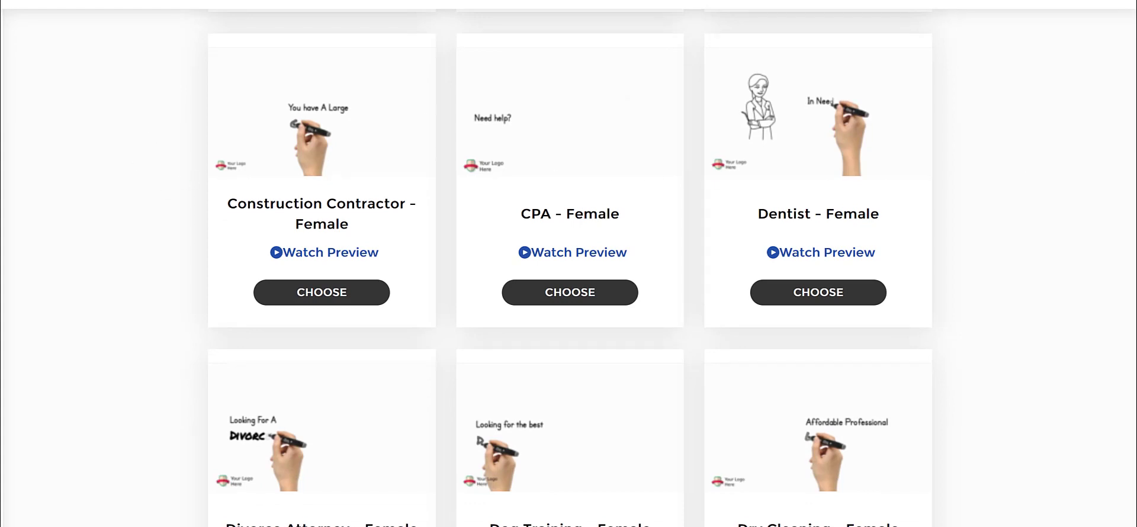
mouse_move(198, 54)
mouse_down()
mouse_move(312, 43)
mouse_move(477, 128)
mouse_move(363, 179)
mouse_move(200, 188)
mouse_move(198, 76)
mouse_up()
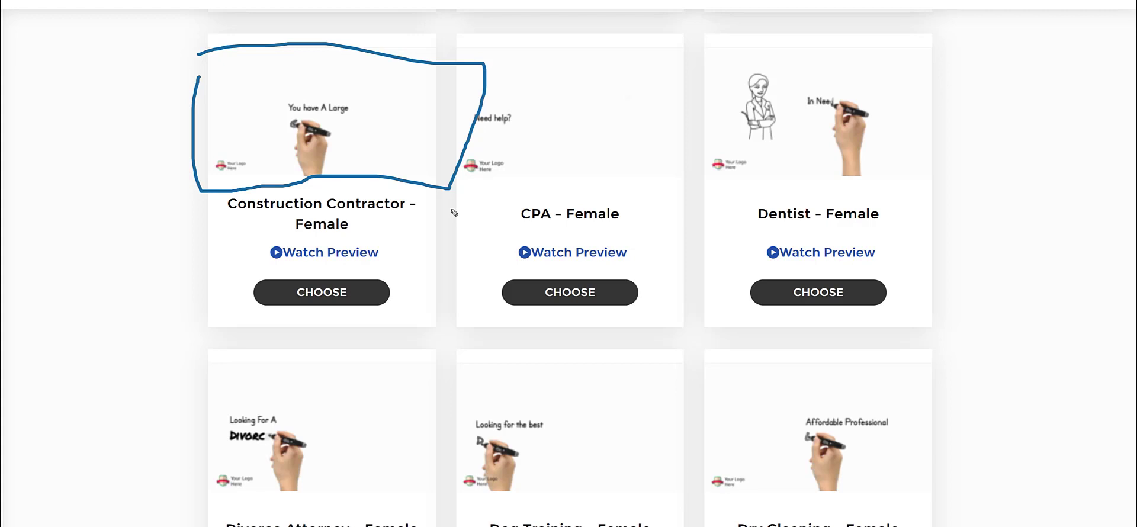
mouse_move(266, 269)
mouse_down()
mouse_move(417, 267)
mouse_move(380, 241)
mouse_move(252, 245)
mouse_move(270, 271)
mouse_up()
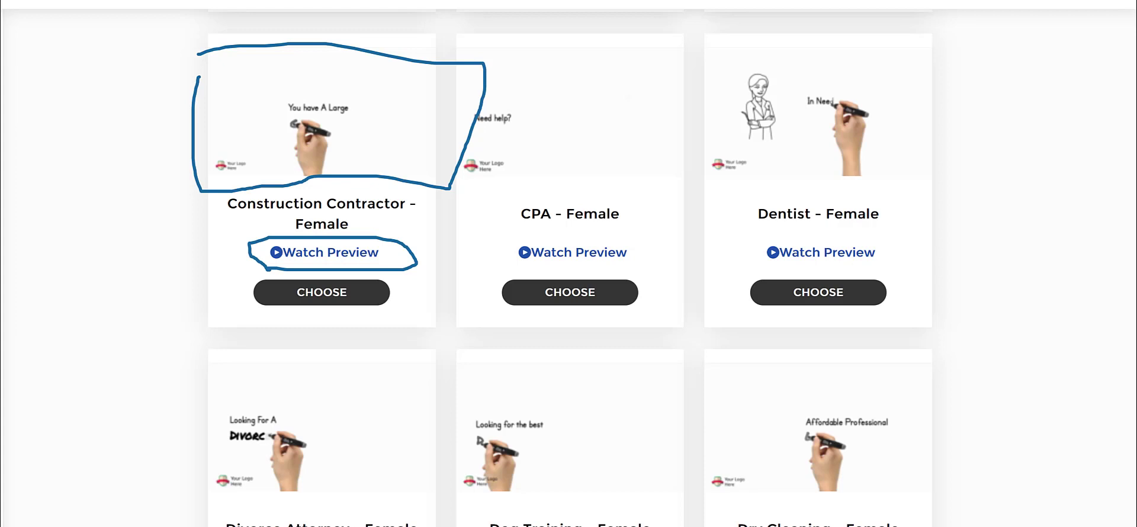
key(e)
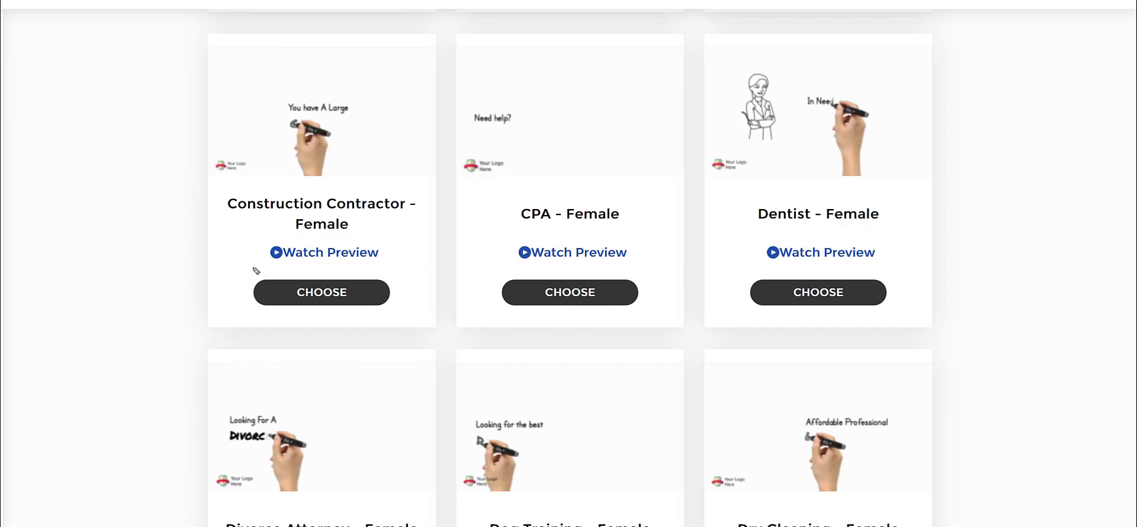
mouse_move(264, 273)
mouse_down()
mouse_move(350, 275)
mouse_move(408, 290)
mouse_move(411, 316)
mouse_move(344, 333)
mouse_up()
Find the Financial Planner - Female template, play its preview, and choose it for the new project
scroll(344, 333, up, 2)
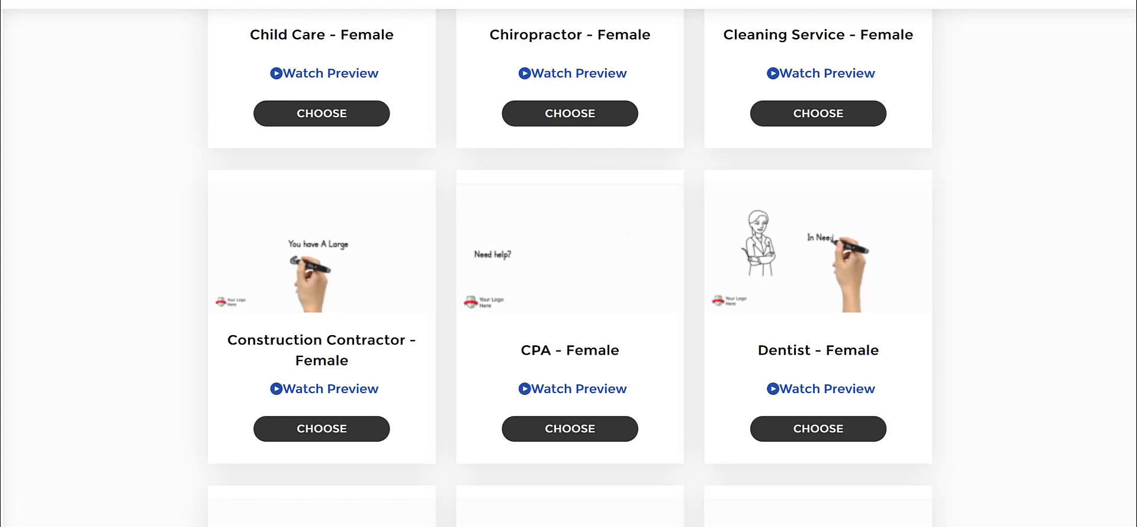
scroll(922, 287, down, 6)
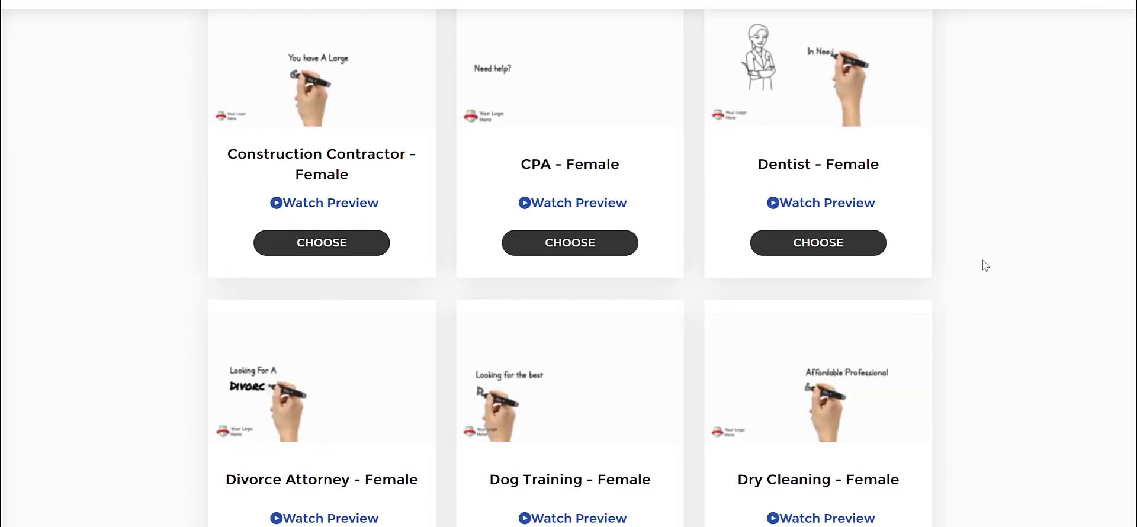
scroll(991, 257, down, 2)
scroll(992, 254, down, 1)
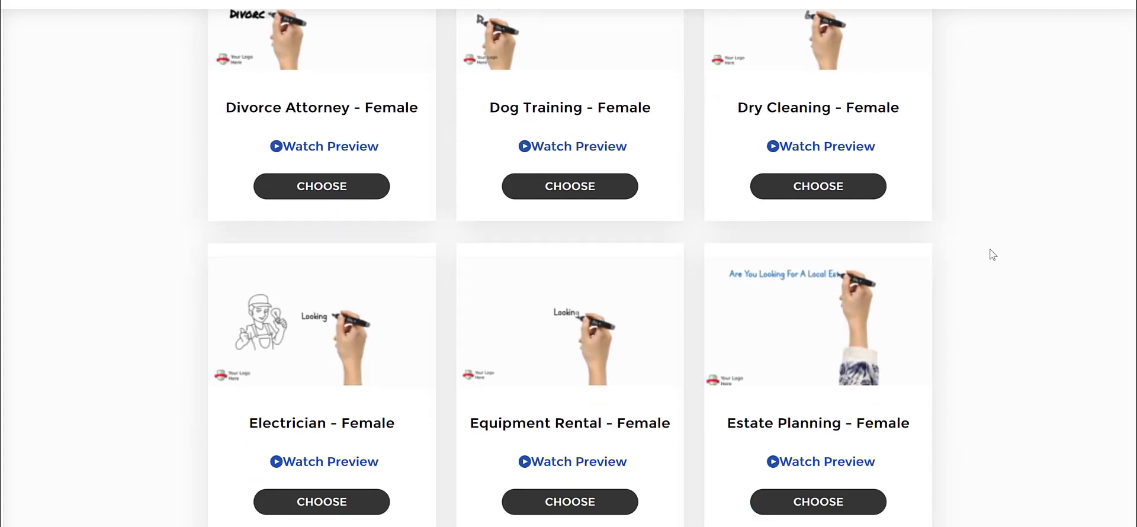
scroll(991, 254, down, 6)
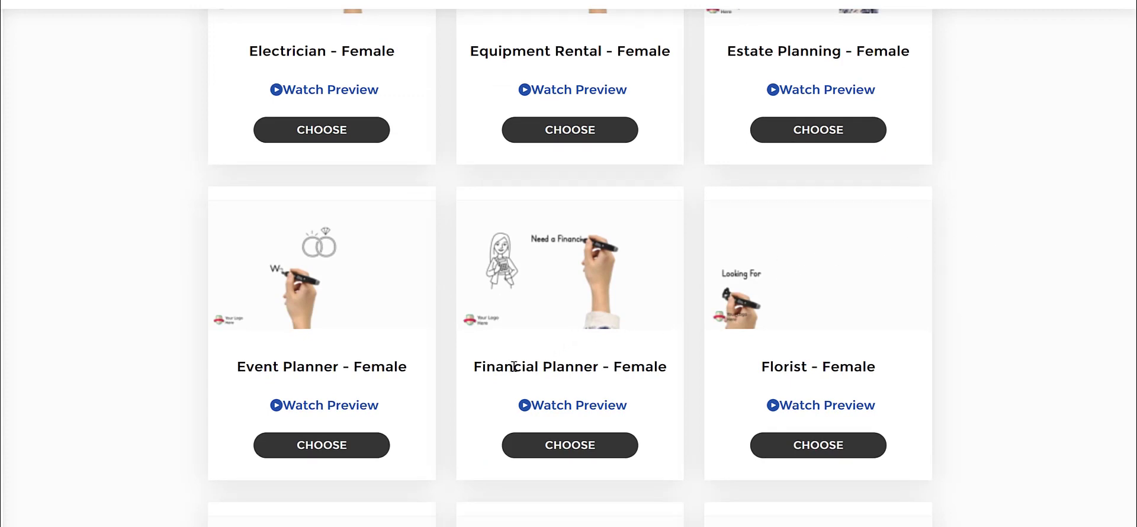
drag(472, 363, 673, 369)
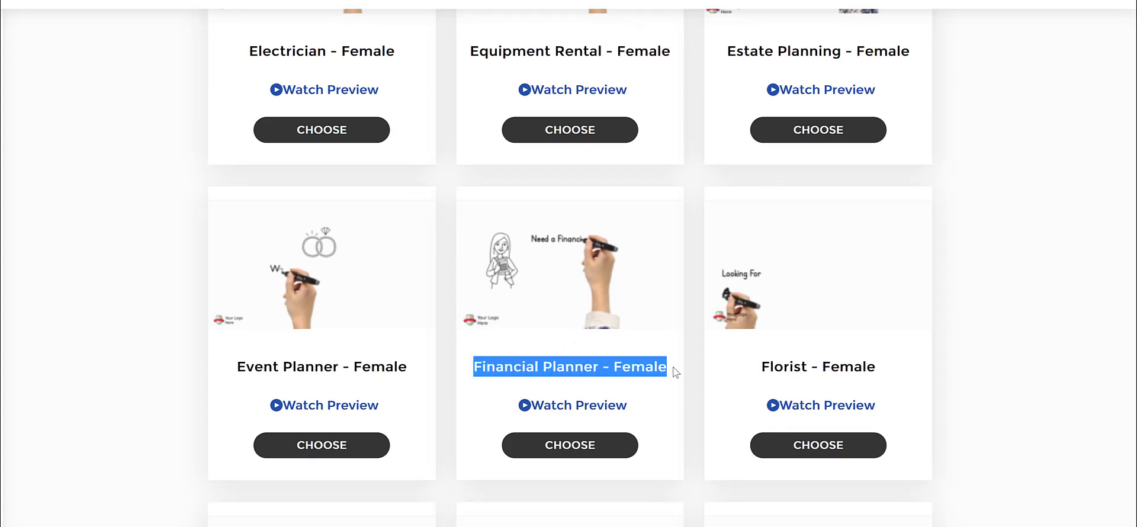
click(672, 368)
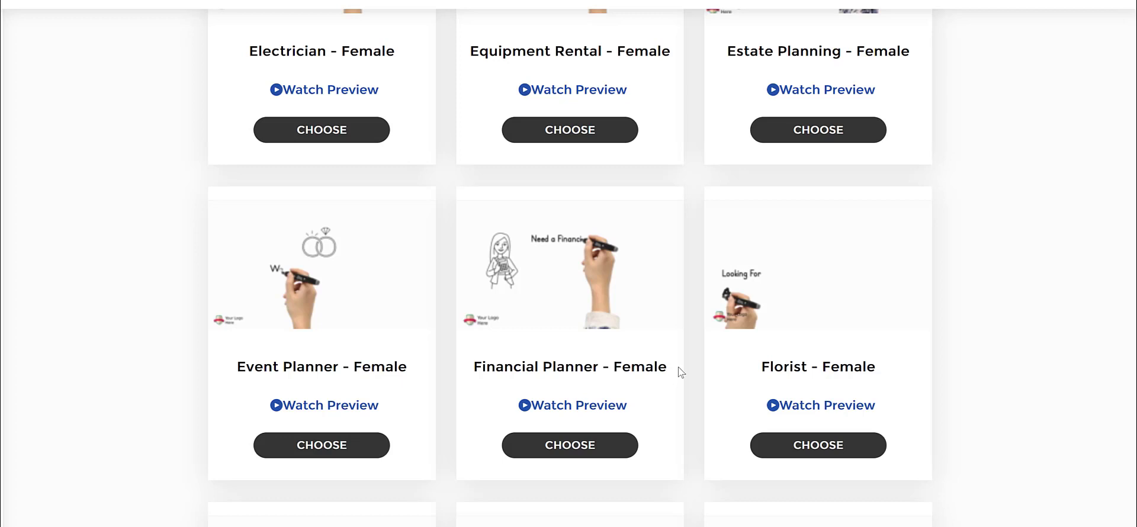
click(579, 409)
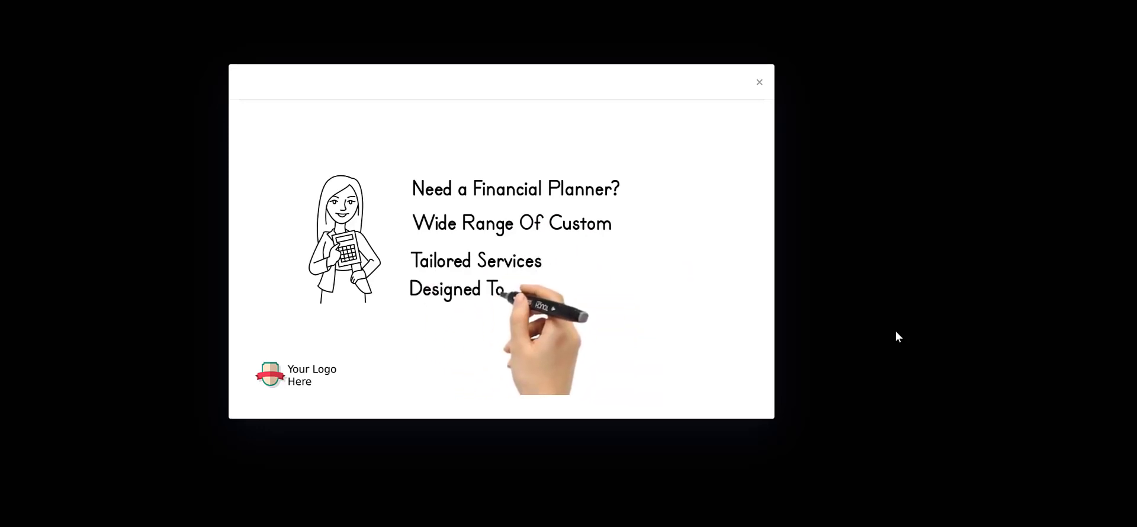
click(895, 330)
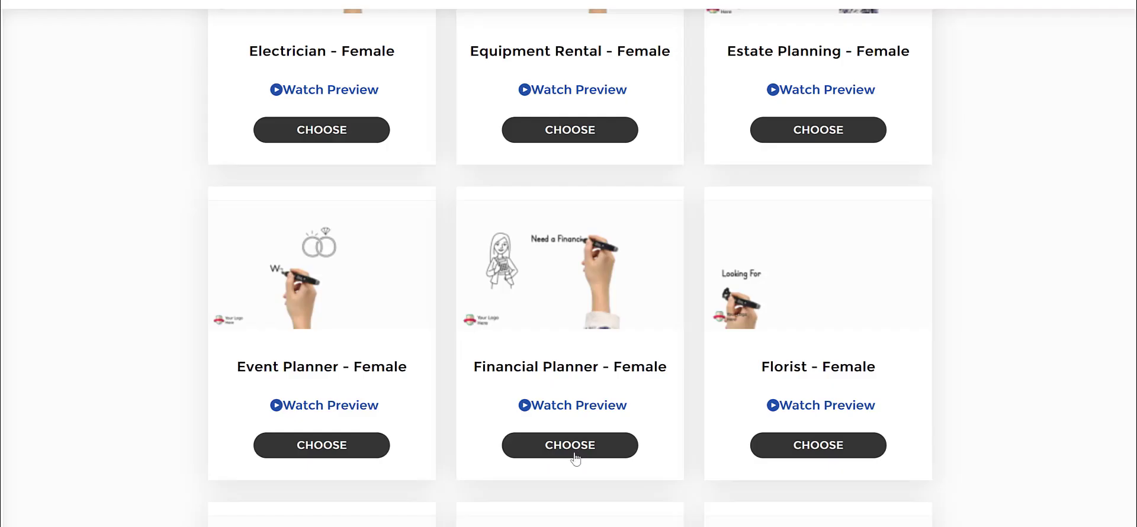
click(572, 446)
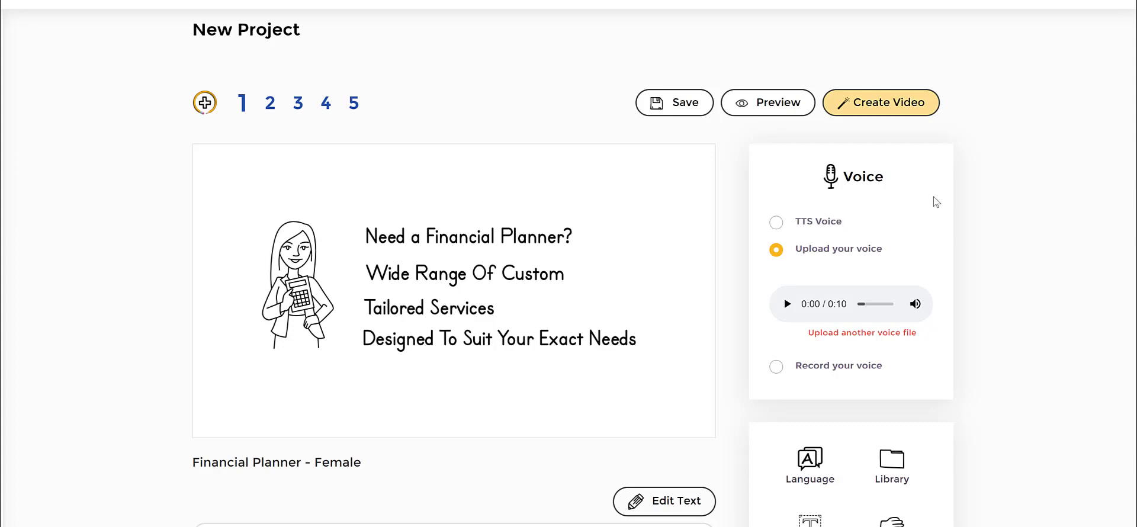
Look over the project editor's slide controls, save, preview and video creation options, voice choices, script text and editing tools
scroll(1069, 127, down, 2)
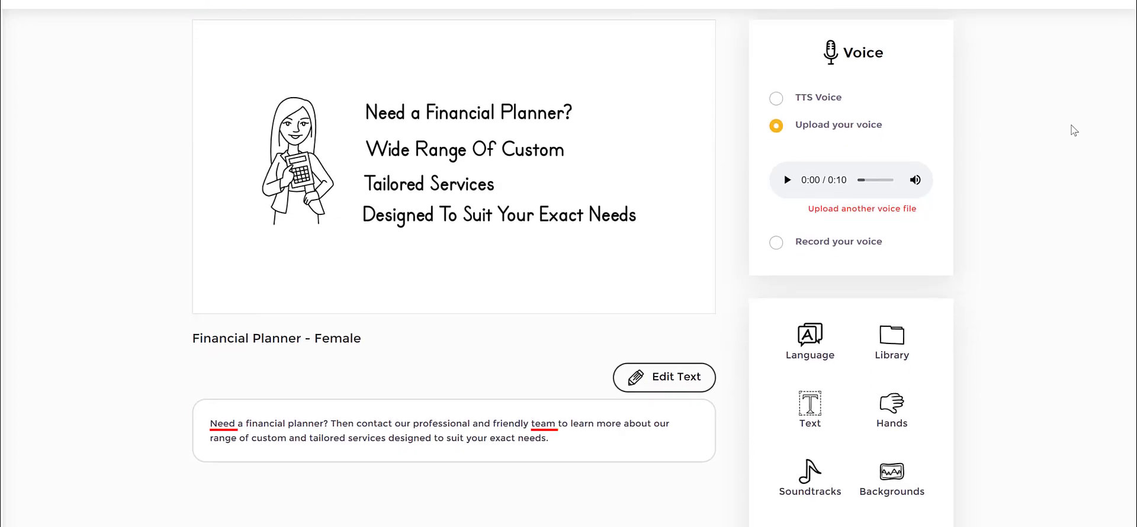
scroll(1074, 130, down, 2)
scroll(1074, 131, up, 4)
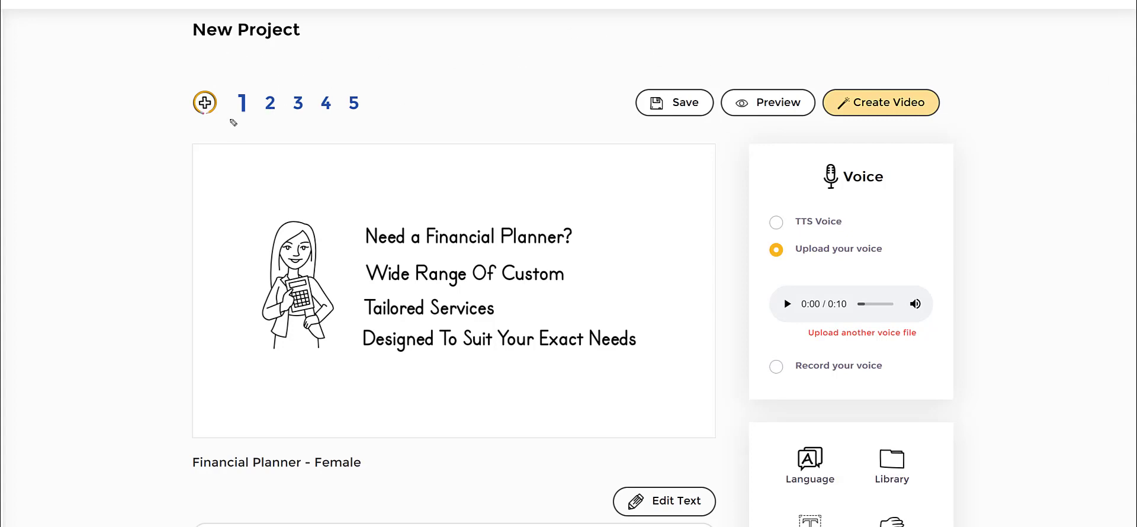
drag(231, 118, 374, 122)
mouse_move(189, 121)
mouse_down()
mouse_move(198, 96)
mouse_move(218, 83)
mouse_move(232, 103)
mouse_move(202, 124)
mouse_up()
mouse_move(682, 52)
mouse_down()
mouse_move(673, 80)
mouse_move(694, 75)
mouse_up()
mouse_move(792, 58)
mouse_down()
mouse_move(772, 86)
mouse_move(791, 84)
mouse_up()
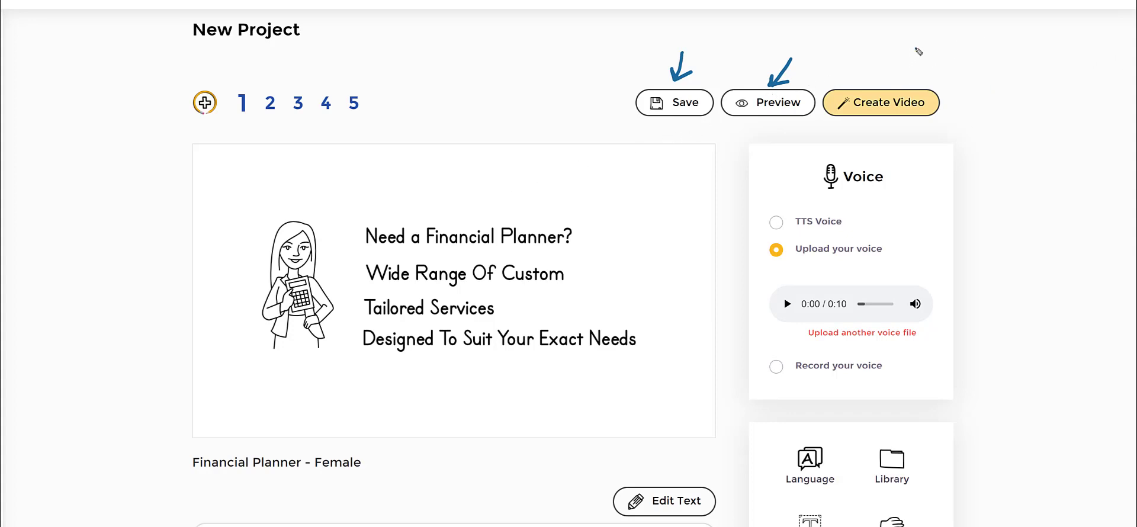
mouse_move(916, 48)
mouse_down()
mouse_move(901, 84)
mouse_move(917, 77)
mouse_up()
mouse_move(190, 136)
mouse_down()
mouse_move(527, 124)
mouse_move(676, 135)
mouse_move(697, 310)
mouse_move(676, 376)
mouse_move(190, 407)
mouse_move(159, 384)
mouse_move(135, 181)
mouse_move(147, 146)
mouse_move(184, 137)
mouse_up()
drag(785, 236, 864, 231)
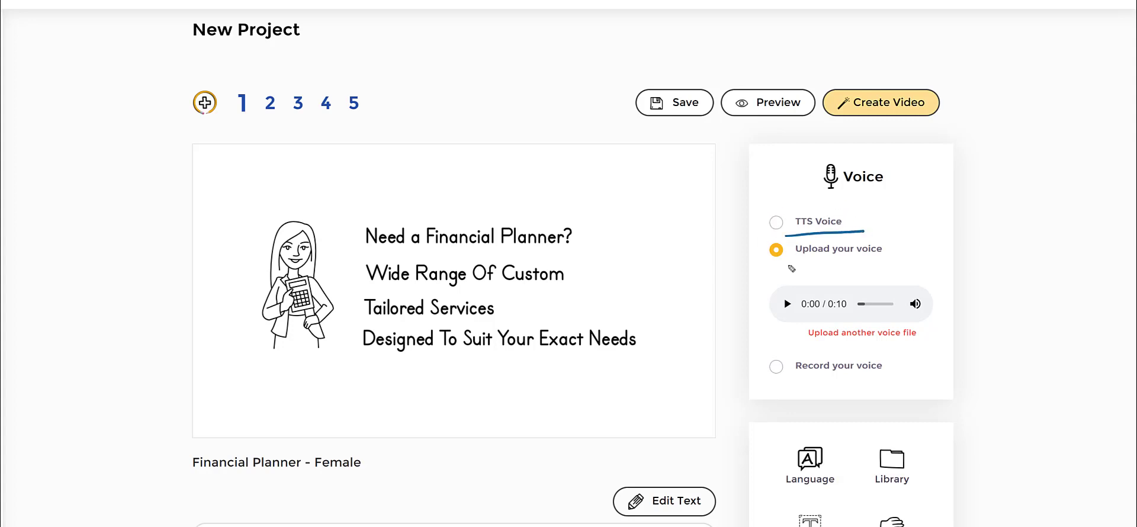
drag(778, 267, 908, 264)
drag(780, 388, 918, 382)
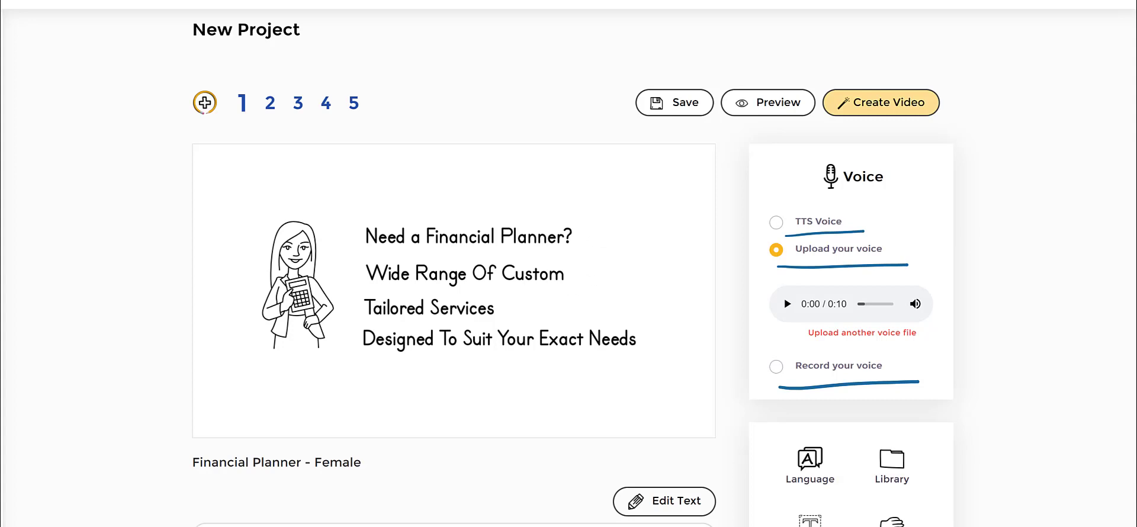
scroll(985, 287, down, 3)
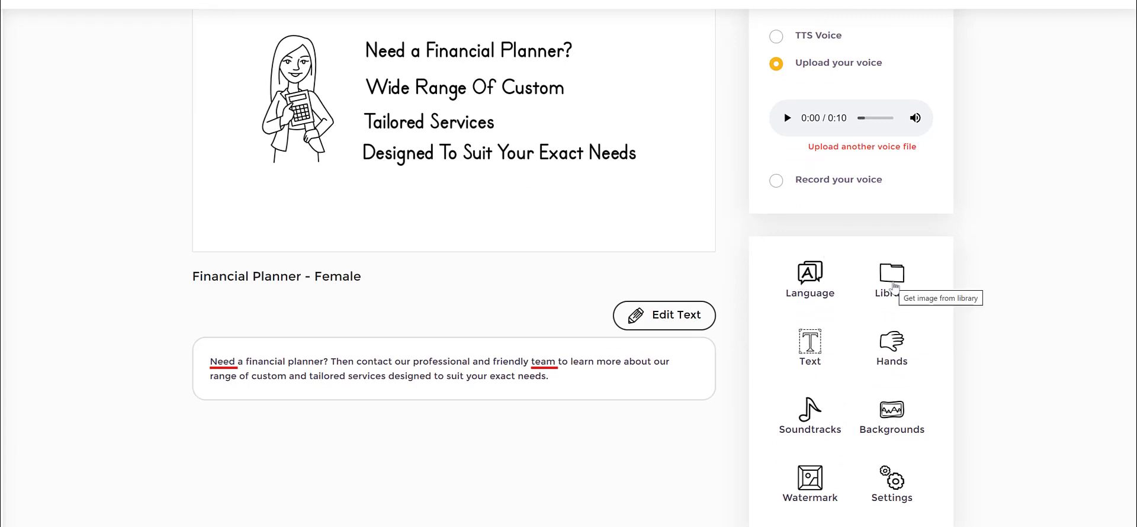
scroll(893, 287, down, 1)
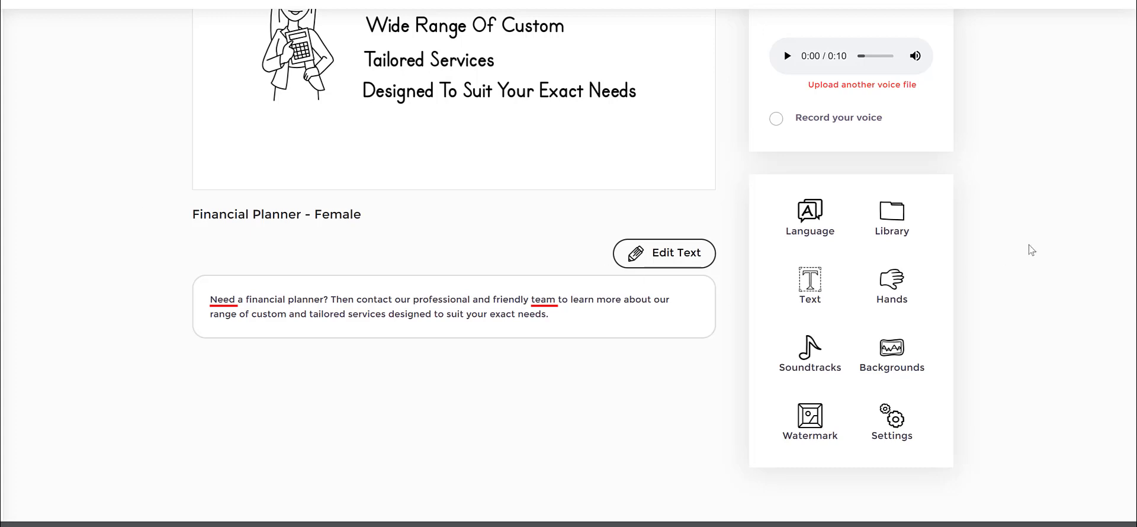
scroll(1106, 290, up, 4)
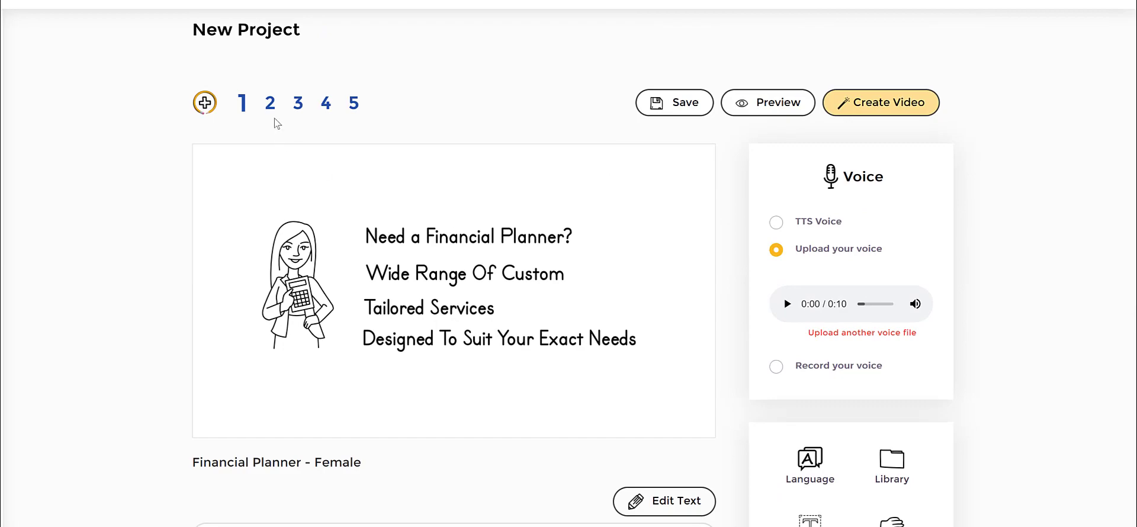
Review slides 2 to 5 of the project in turn and return to slide 1
click(272, 118)
click(299, 107)
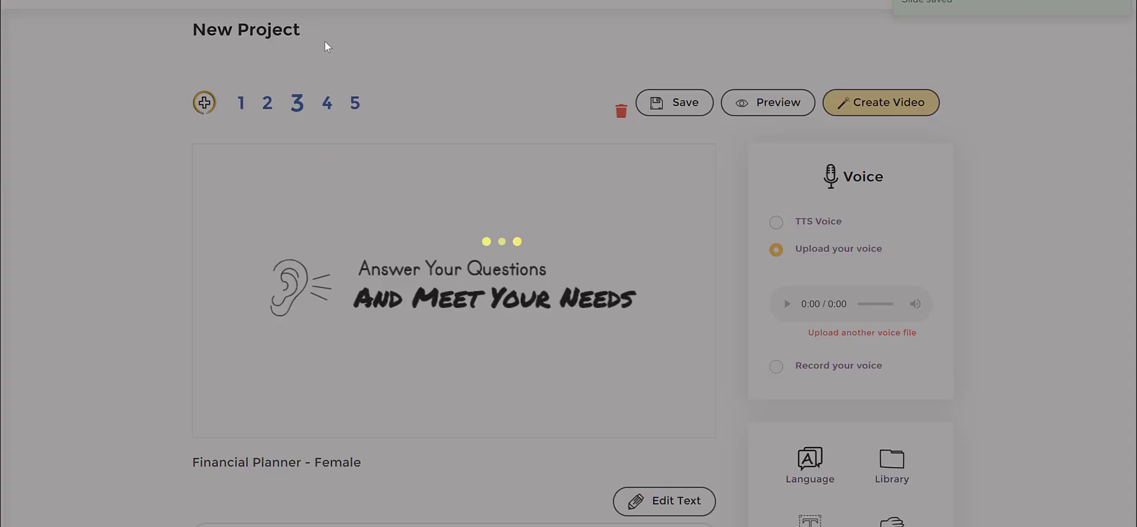
click(325, 104)
click(355, 105)
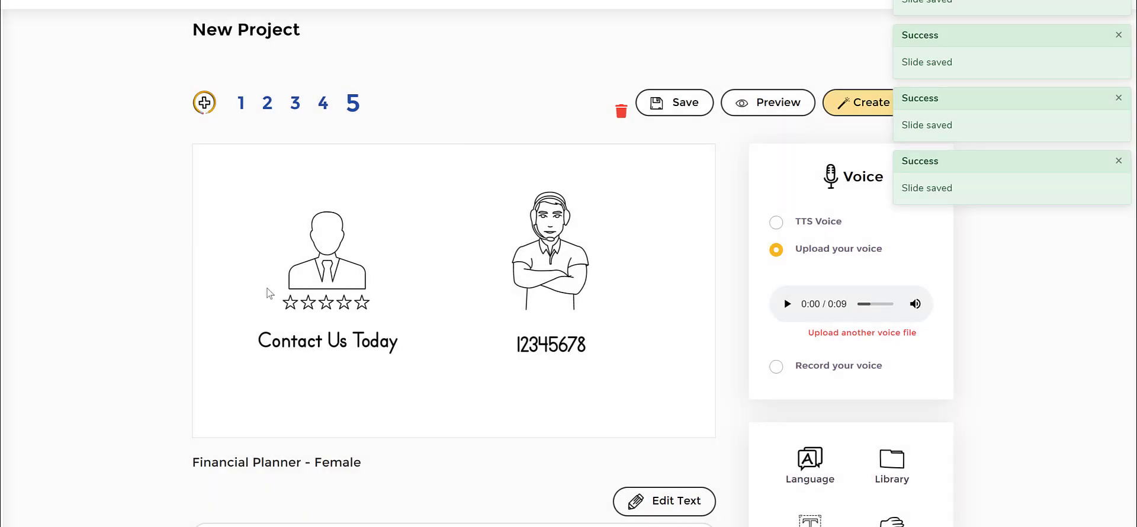
click(241, 110)
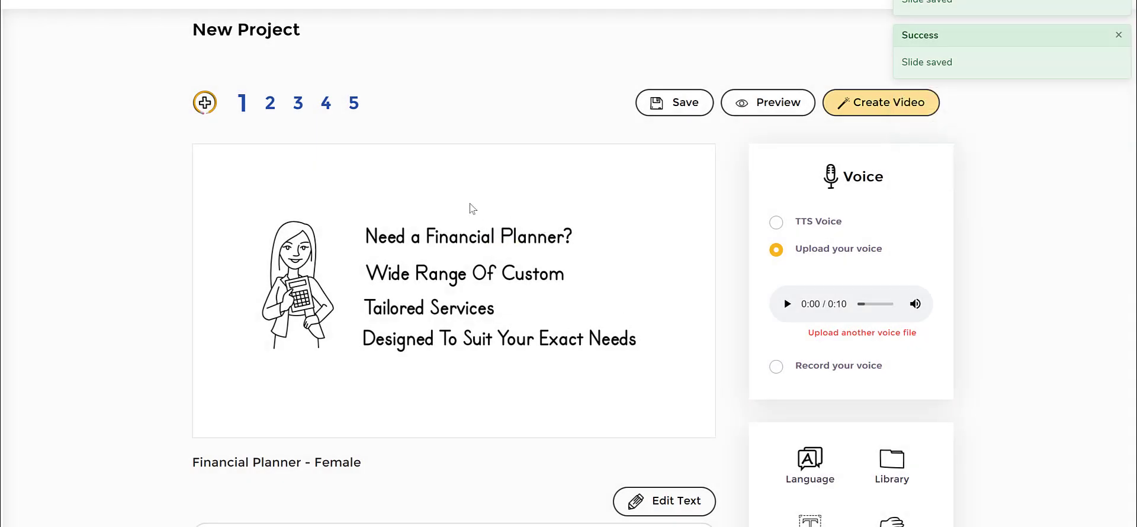
Open the watermark upload options for the project
scroll(703, 274, down, 5)
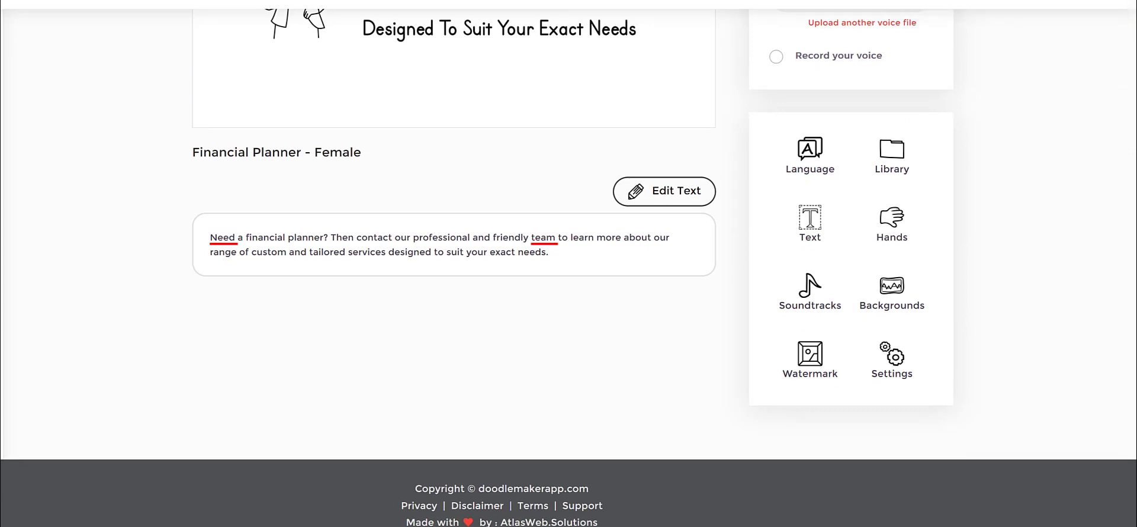
click(824, 350)
scroll(959, 181, down, 2)
scroll(960, 178, up, 2)
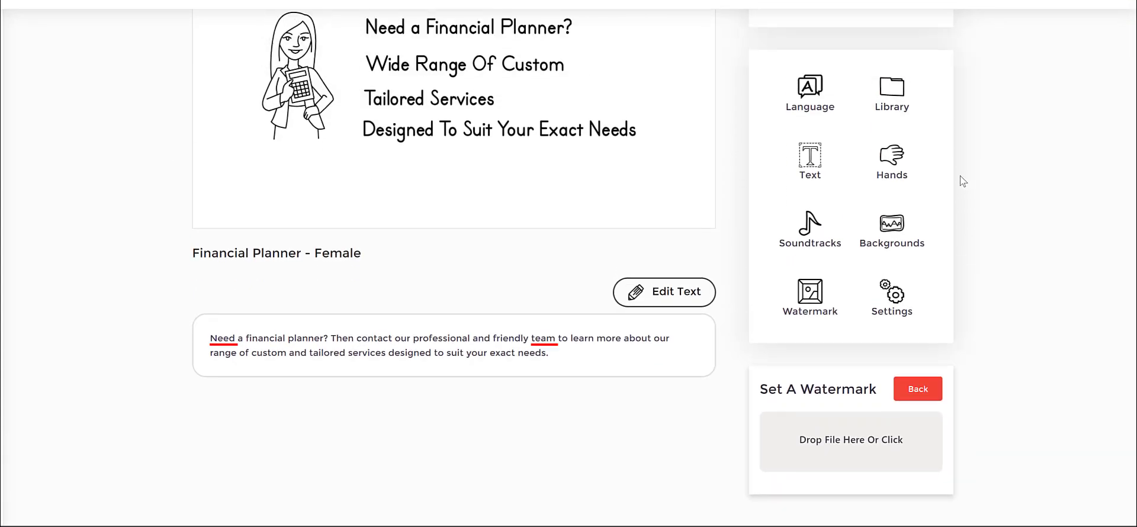
click(816, 319)
scroll(889, 172, up, 3)
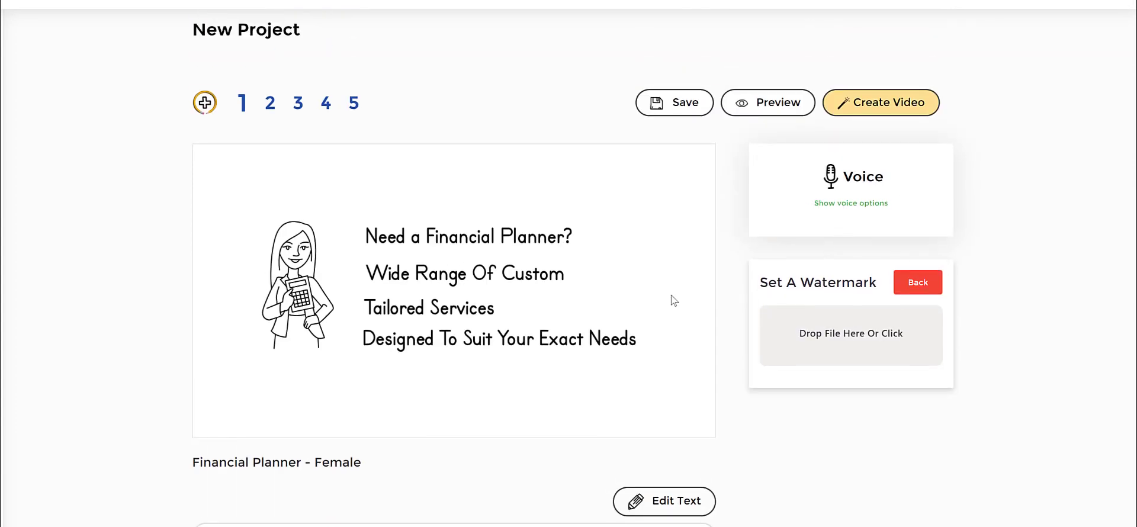
click(915, 283)
scroll(986, 314, down, 4)
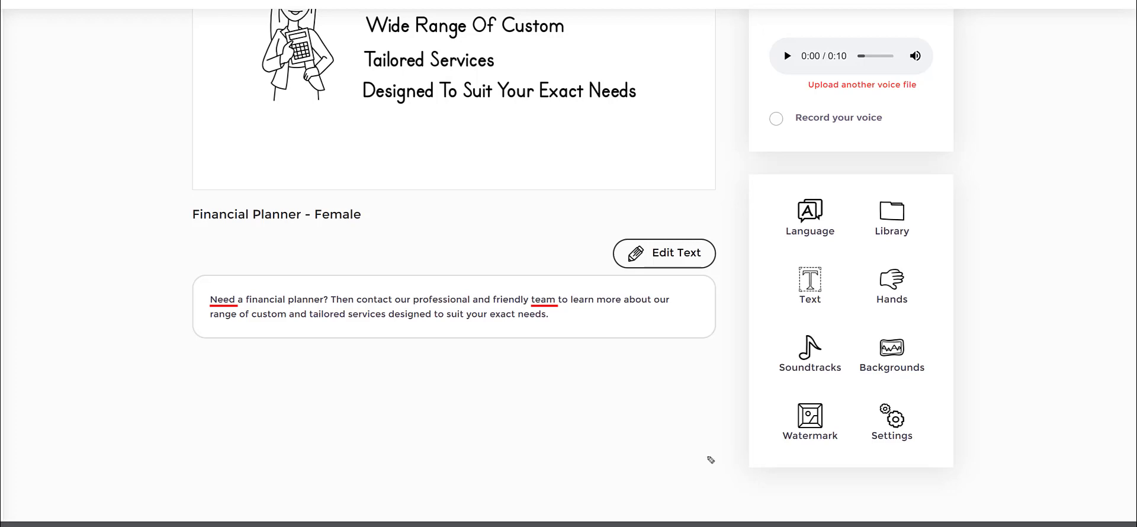
mouse_move(803, 386)
mouse_down()
mouse_move(763, 428)
mouse_move(797, 480)
mouse_move(861, 450)
mouse_move(845, 397)
mouse_move(783, 384)
mouse_up()
drag(632, 425, 749, 424)
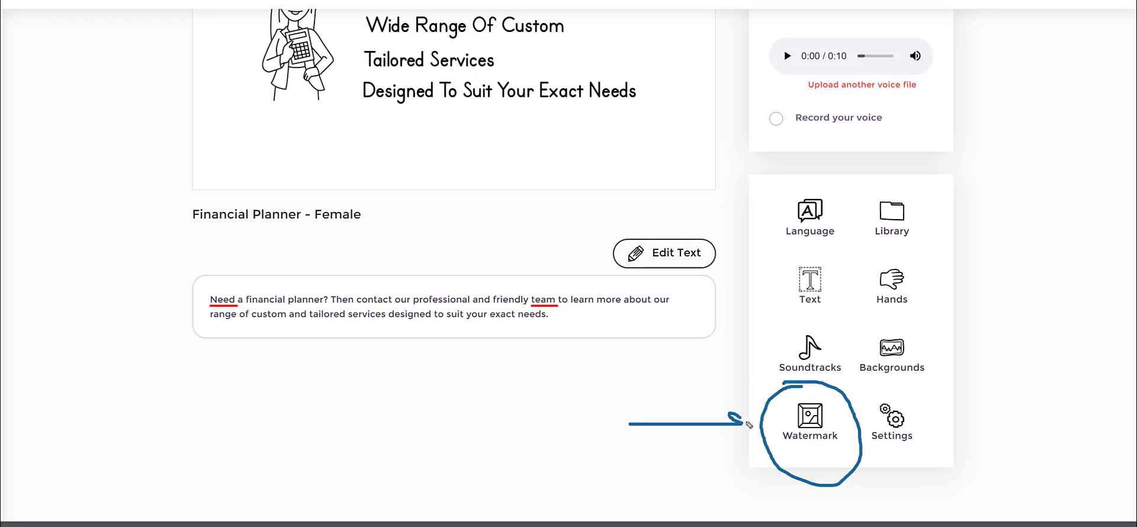
Add the "Your Logo Here" image as a watermark on the slide and set its opacity to 65
click(810, 417)
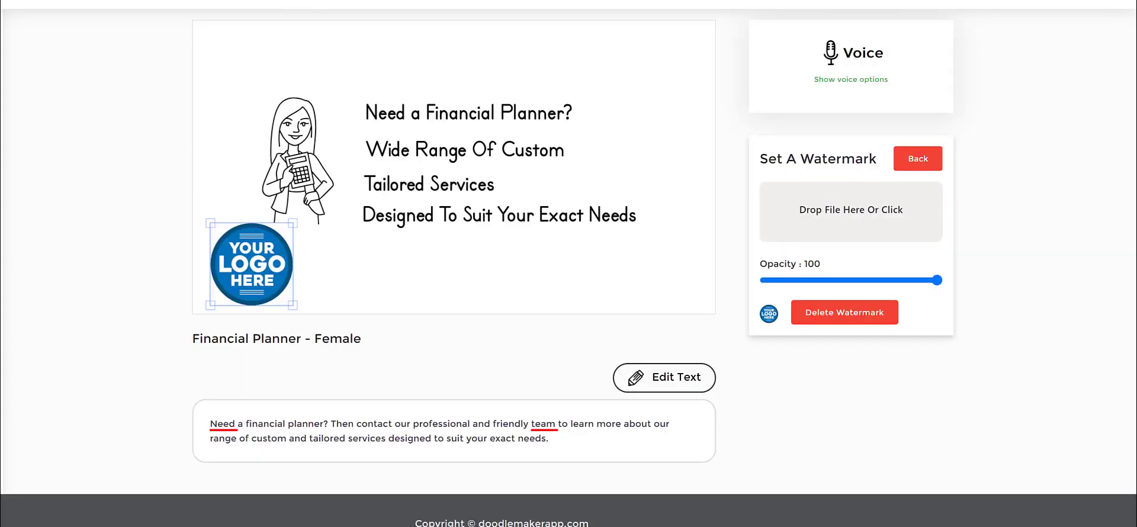
mouse_move(475, 264)
mouse_down()
mouse_move(310, 272)
mouse_move(332, 253)
mouse_move(336, 279)
mouse_up()
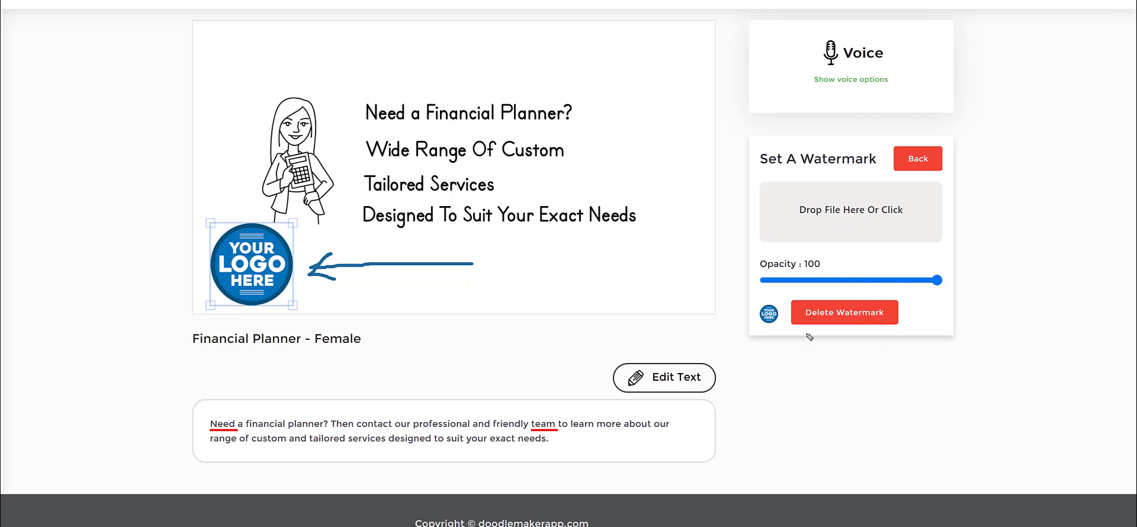
drag(782, 335, 956, 329)
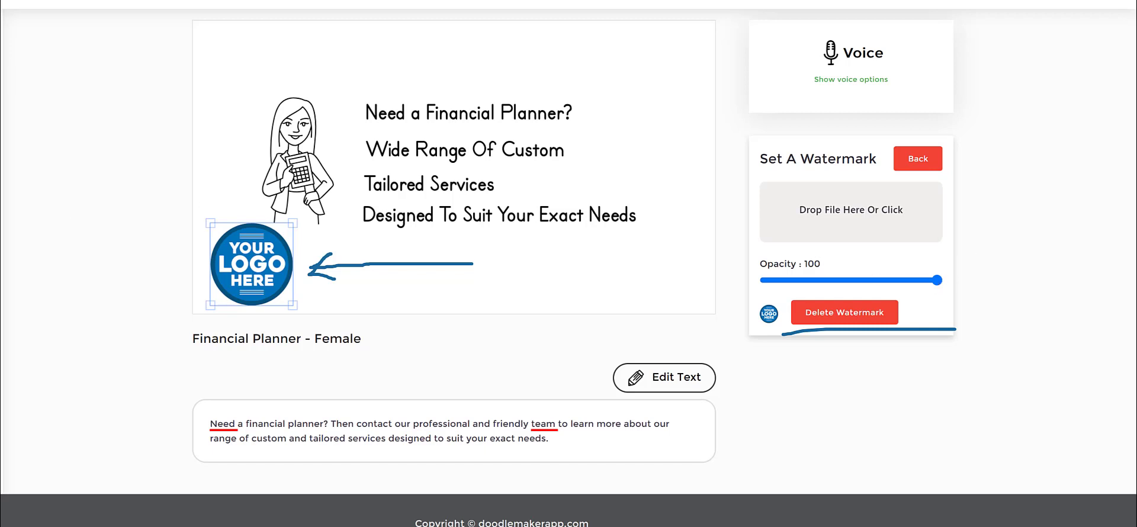
mouse_move(938, 282)
mouse_down()
mouse_move(812, 283)
mouse_move(880, 283)
mouse_up()
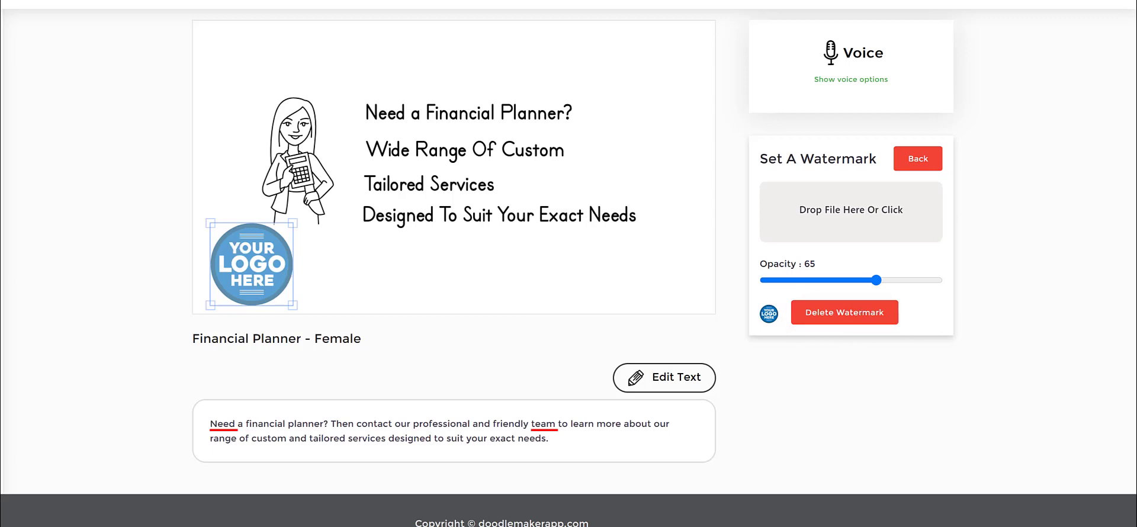
drag(807, 336, 902, 333)
mouse_move(1023, 180)
mouse_down()
mouse_move(864, 195)
mouse_move(886, 208)
mouse_up()
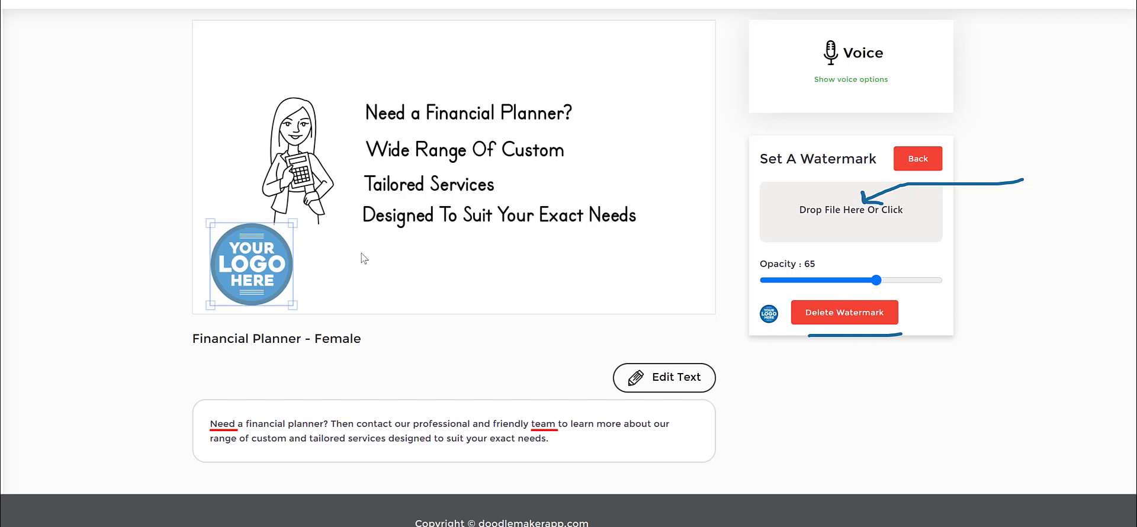
Move the logo watermark over the ends of the slide's text lines and set its opacity to 16
drag(278, 244, 628, 164)
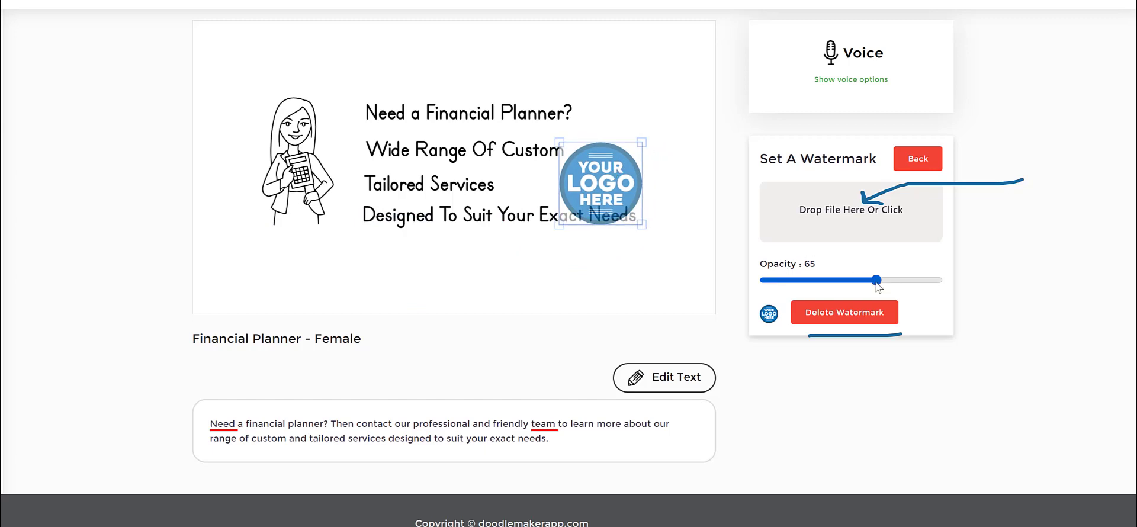
drag(876, 280, 791, 281)
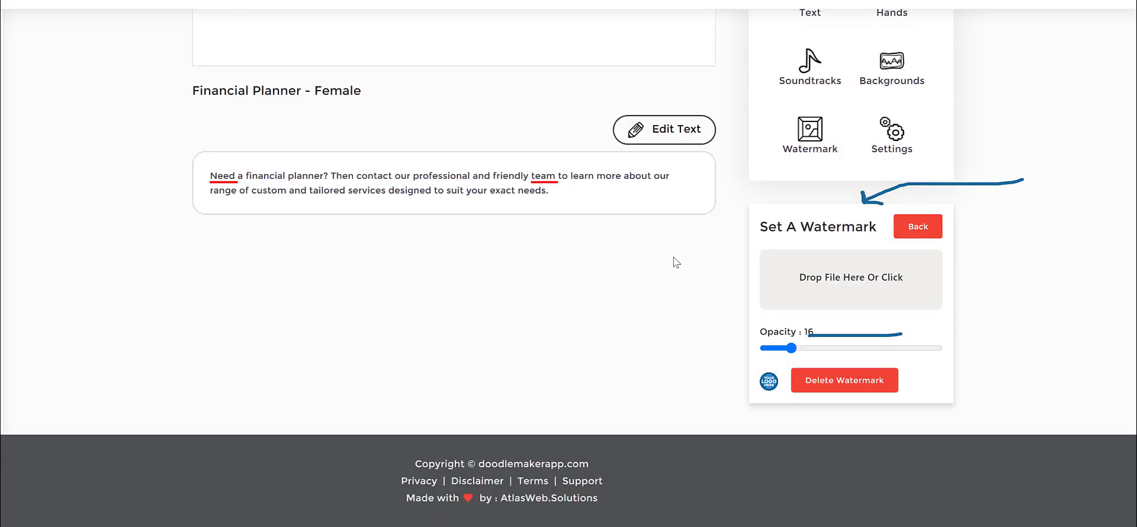
scroll(675, 261, up, 6)
scroll(760, 282, down, 1)
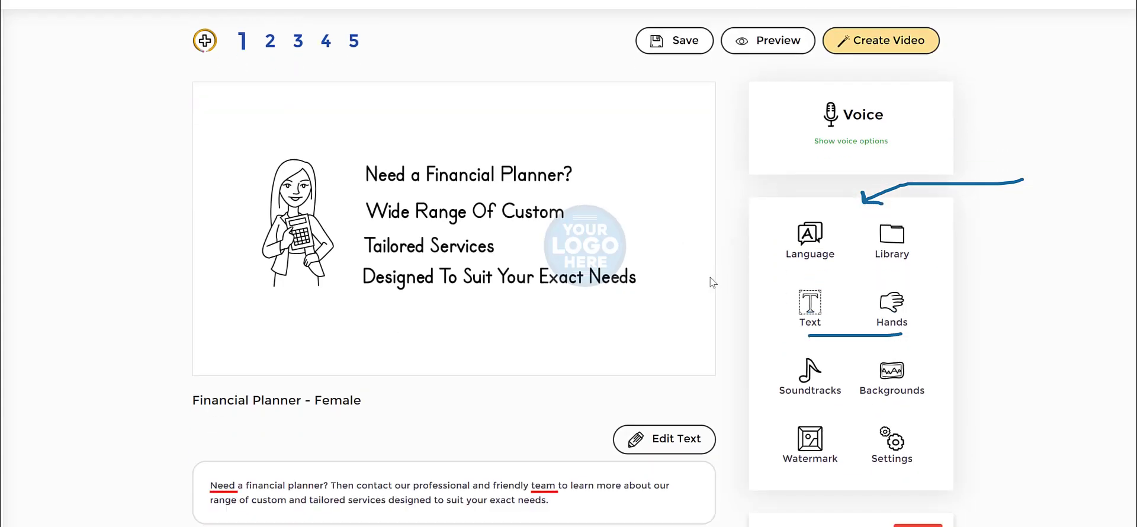
Select the logo watermark on the slide and delete it
click(603, 237)
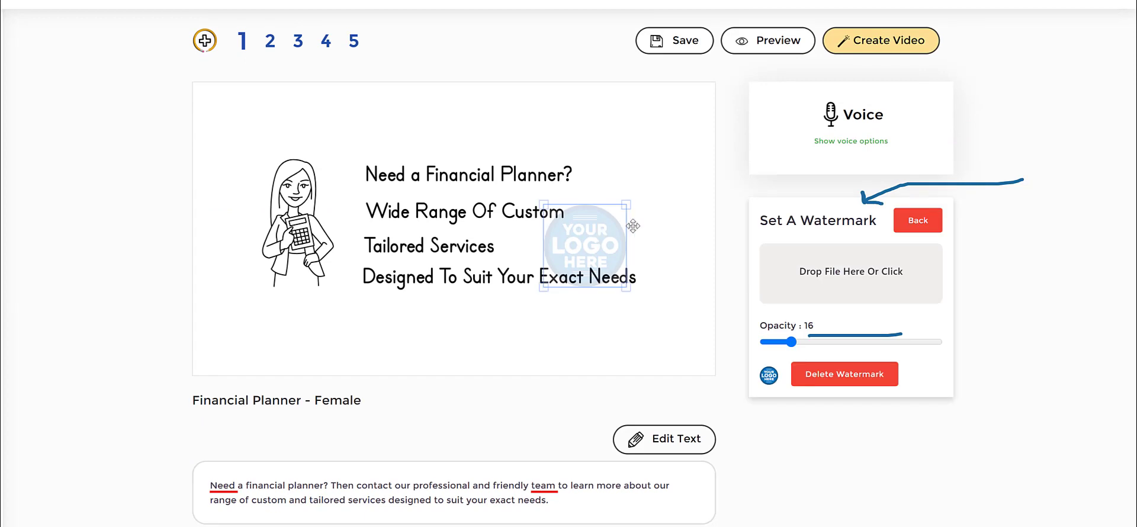
click(864, 380)
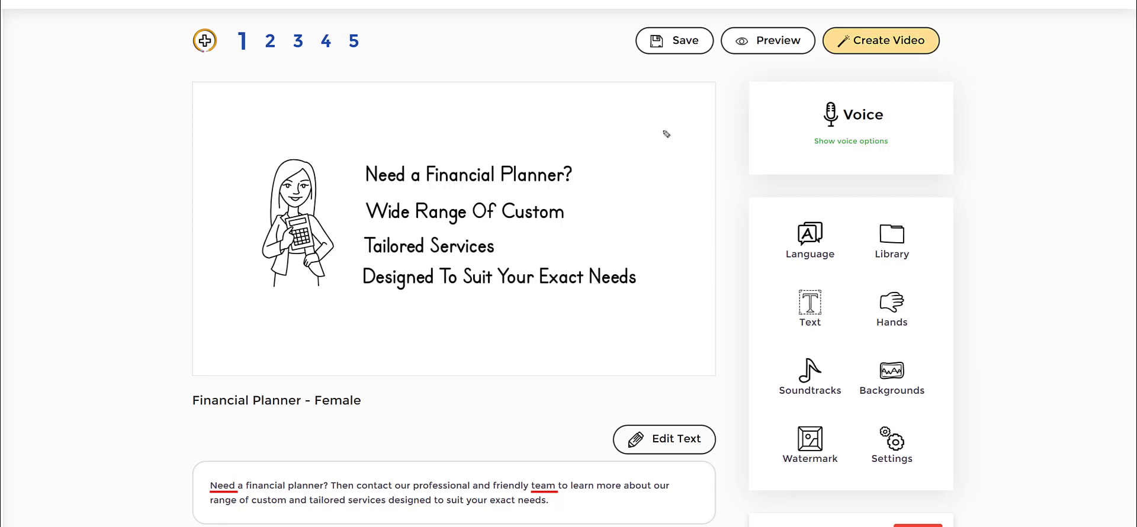
mouse_move(747, 214)
mouse_down()
mouse_move(870, 182)
mouse_move(989, 337)
mouse_up()
mouse_move(991, 392)
mouse_down()
mouse_move(901, 508)
mouse_move(802, 514)
mouse_move(729, 442)
mouse_move(736, 277)
mouse_move(770, 215)
mouse_up()
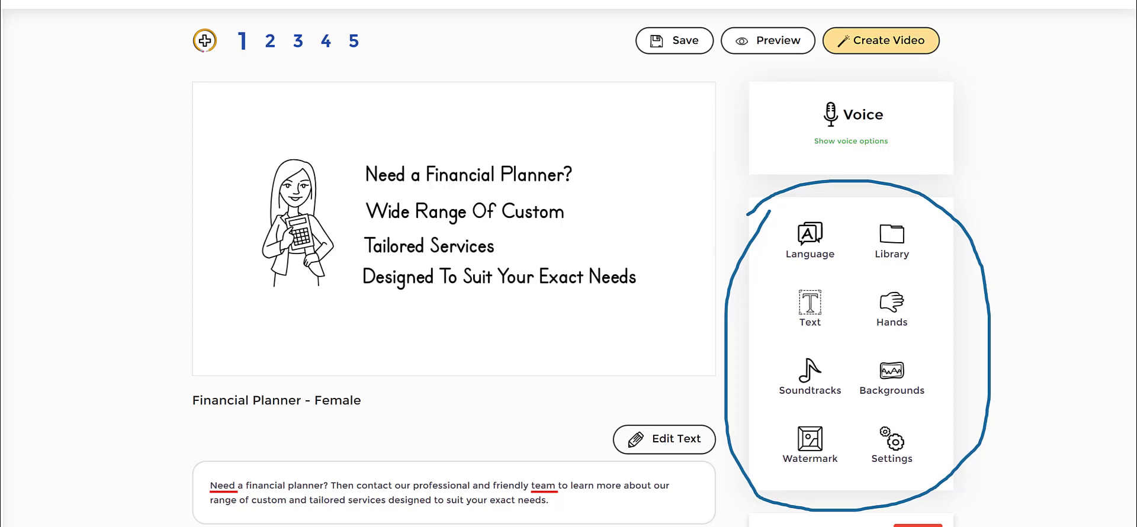
key(Escape)
Open the slide's script text for editing and cancel the edit
scroll(367, 315, down, 2)
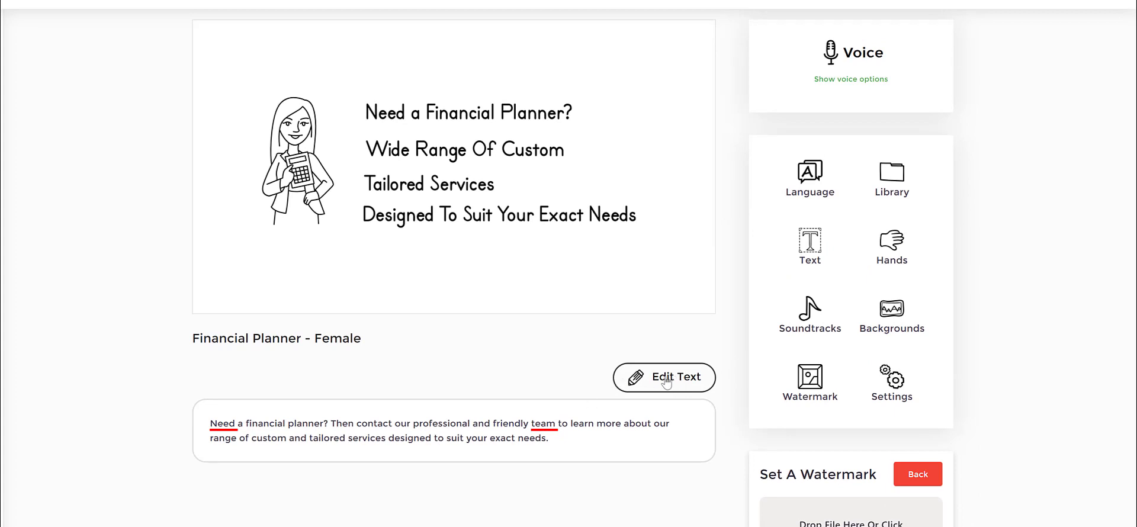
click(666, 382)
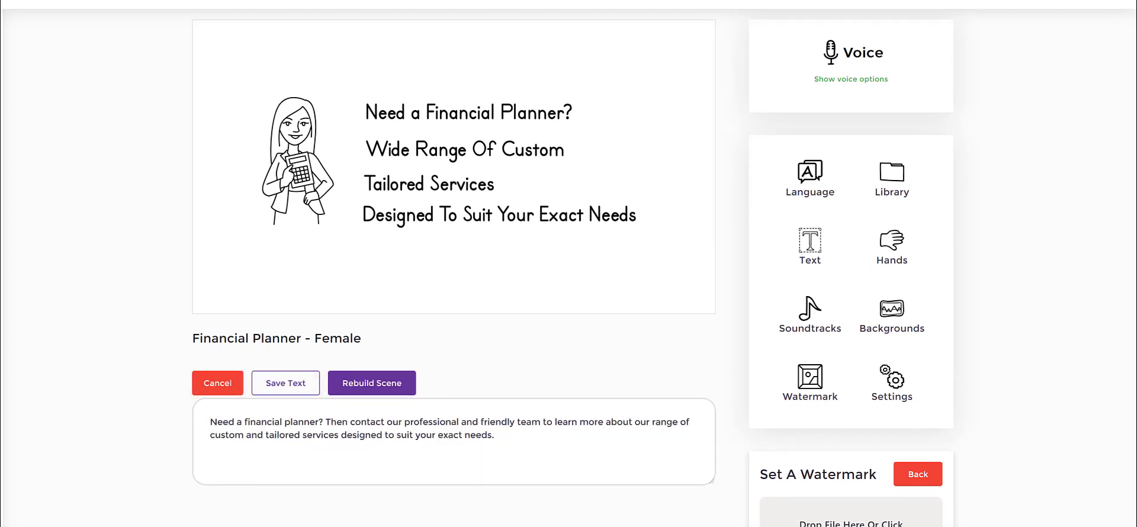
click(205, 386)
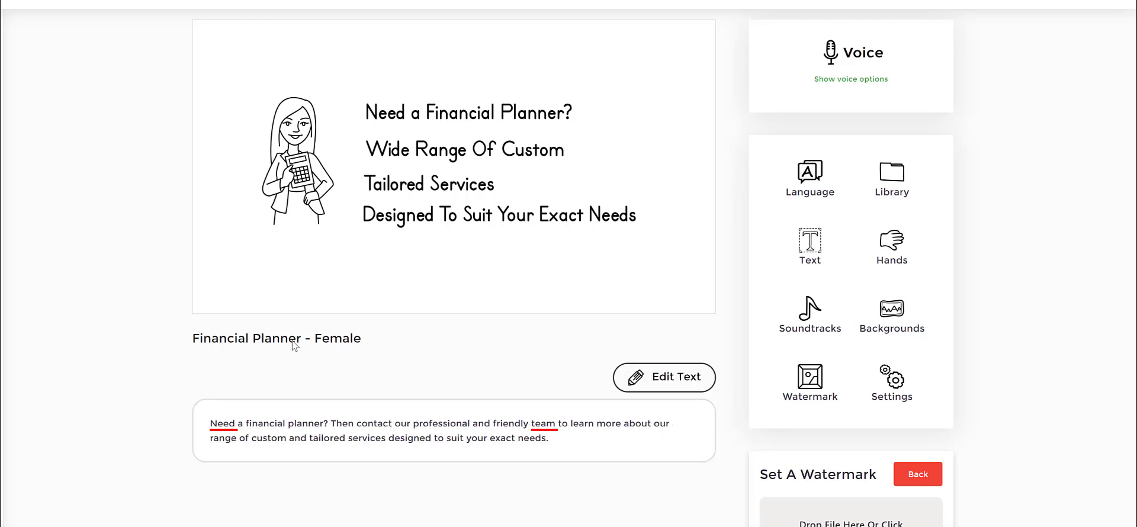
Select the woman illustration on slide 1, scale it down slightly, and deselect it
click(462, 201)
click(480, 148)
click(439, 116)
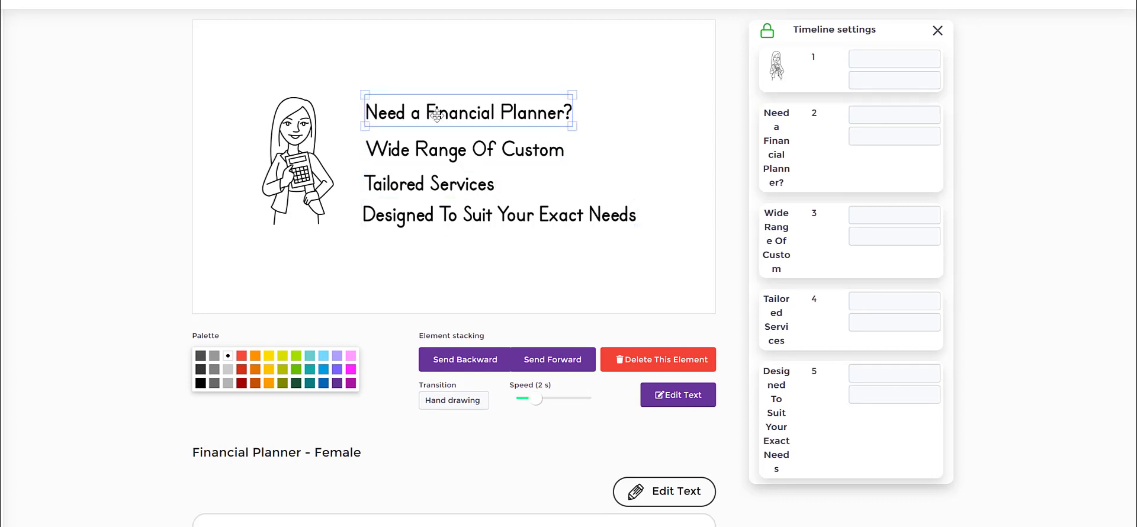
click(290, 116)
drag(367, 238, 340, 241)
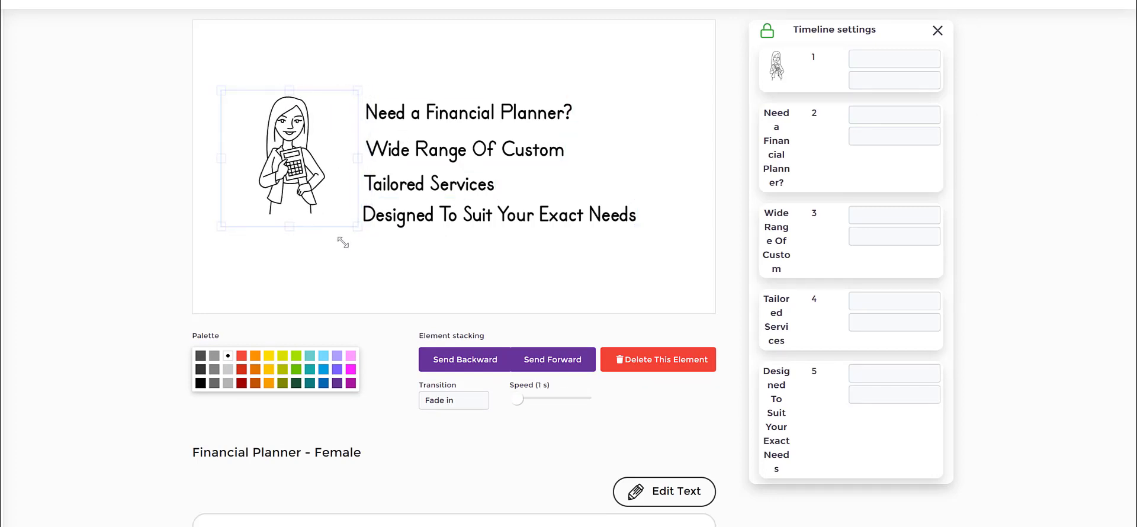
click(549, 269)
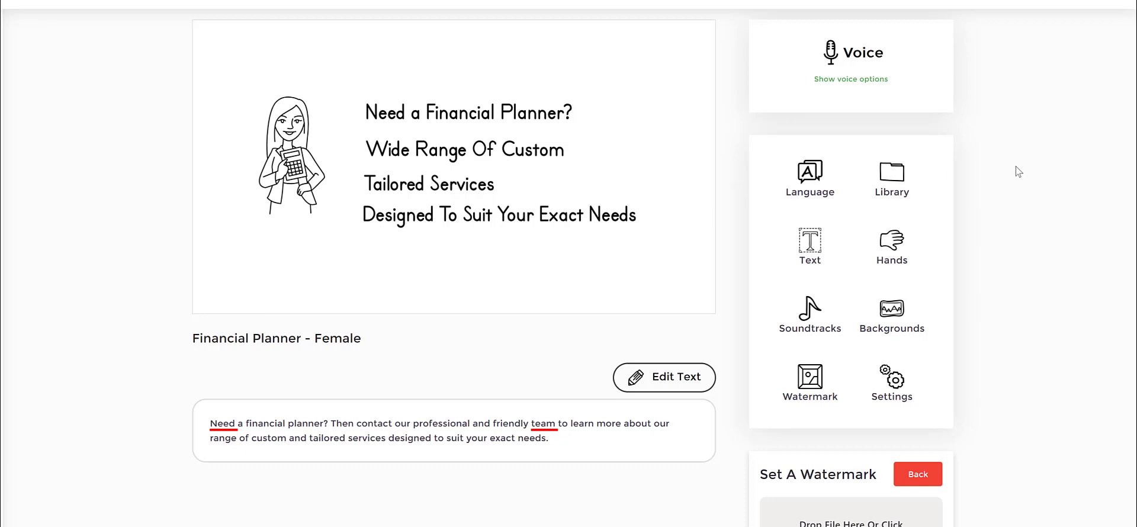
scroll(1015, 169, up, 1)
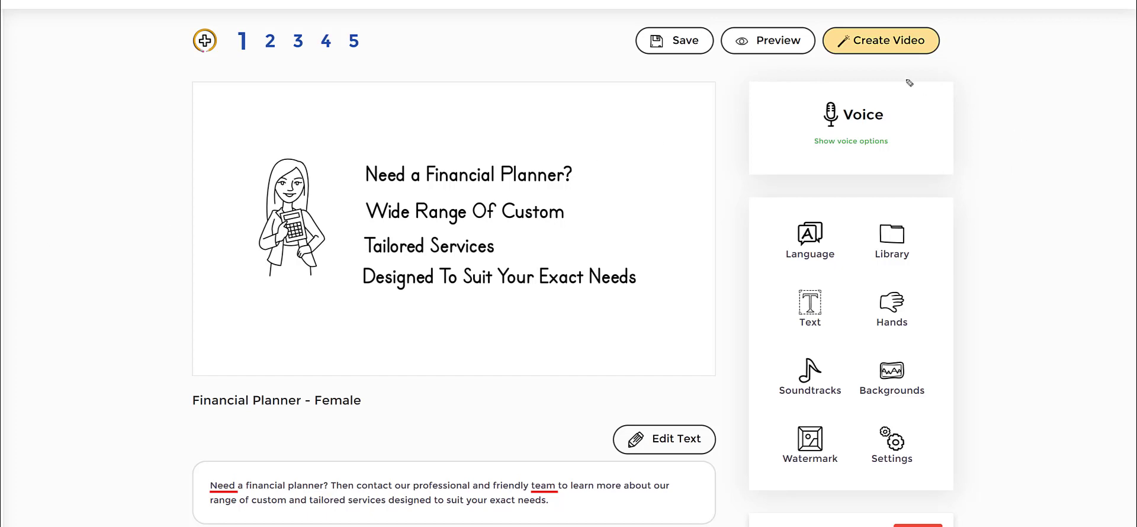
mouse_move(837, 70)
mouse_down()
mouse_move(993, 33)
mouse_move(938, 0)
mouse_up()
mouse_move(834, 3)
mouse_down()
mouse_move(825, 57)
mouse_move(839, 69)
mouse_up()
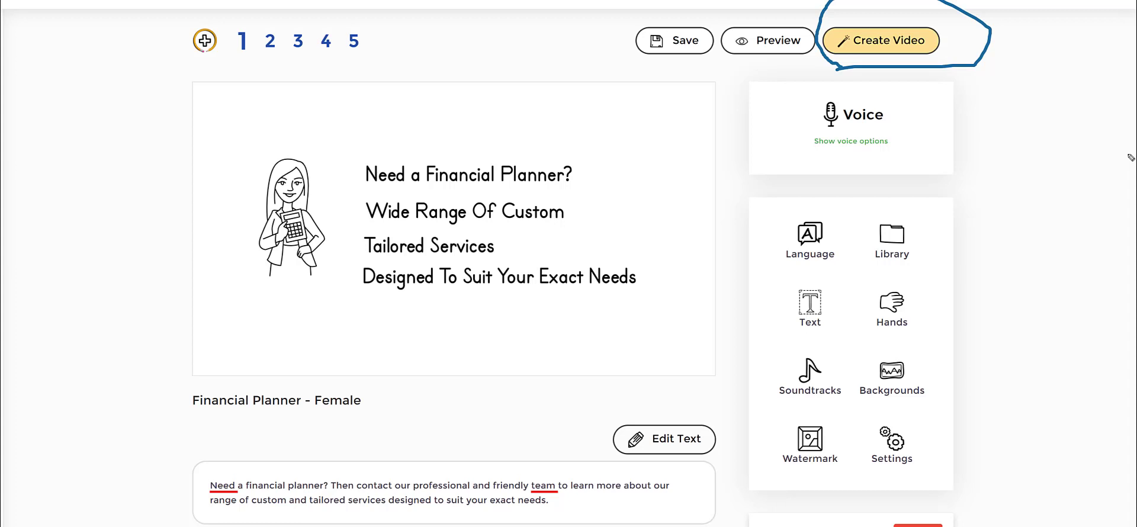
key(Escape)
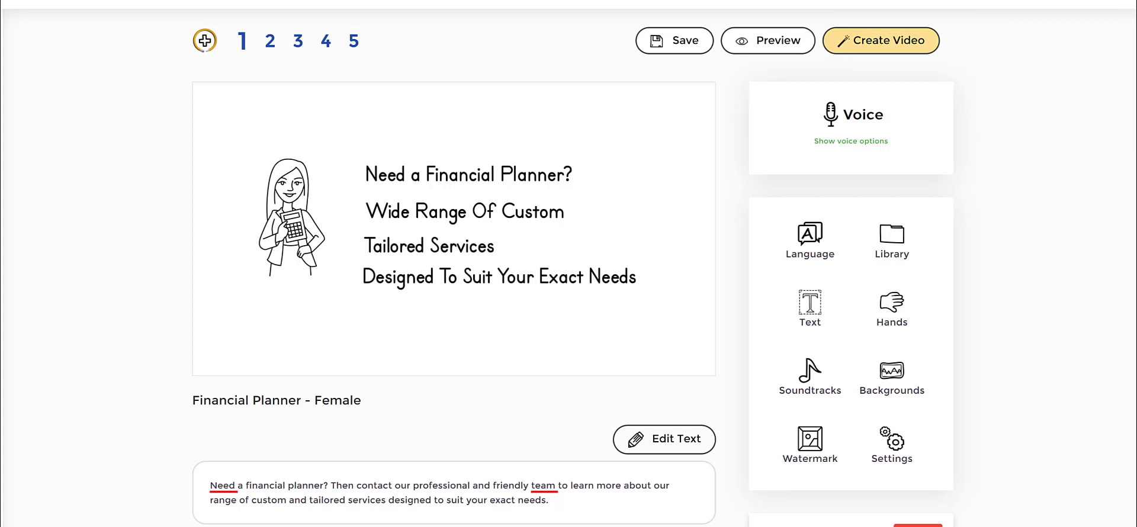